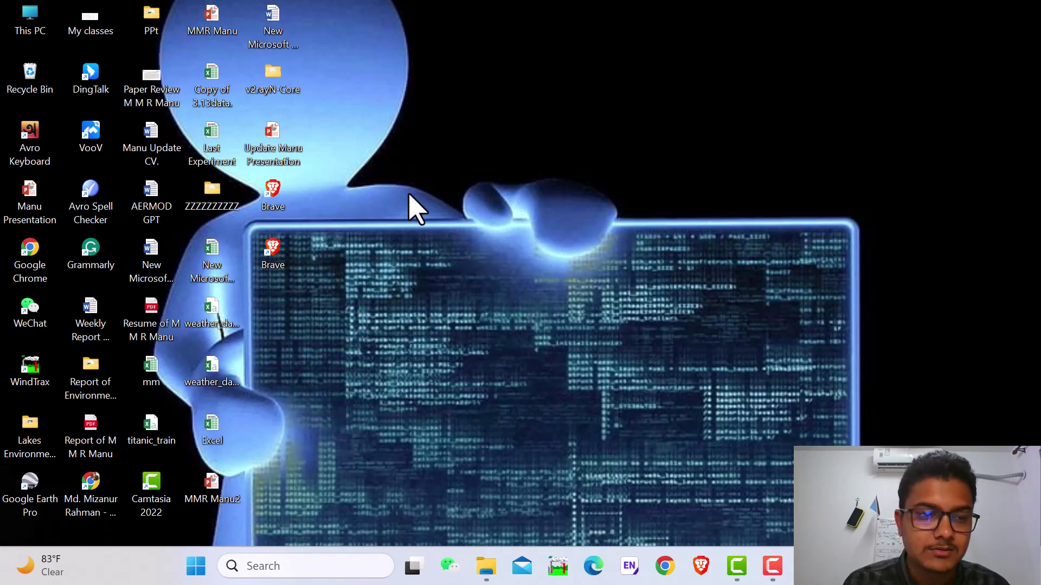
Step: Launch RAMMET View from the Lakes Environmental (Trial) desktop folder and dismiss its About window
{"action": "double_click", "coordinate": [44, 439]}
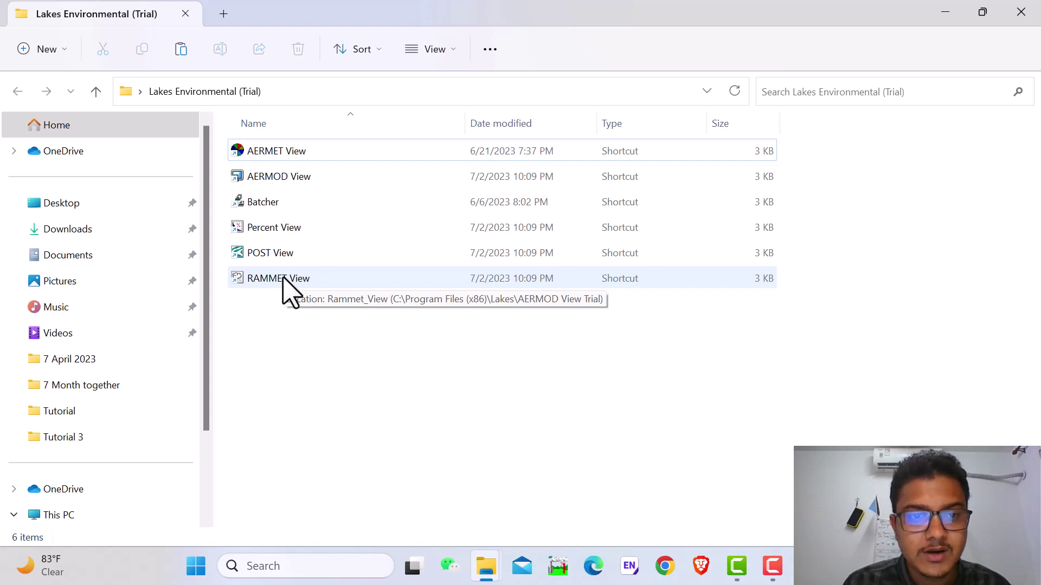
{"action": "left_click", "coordinate": [287, 279]}
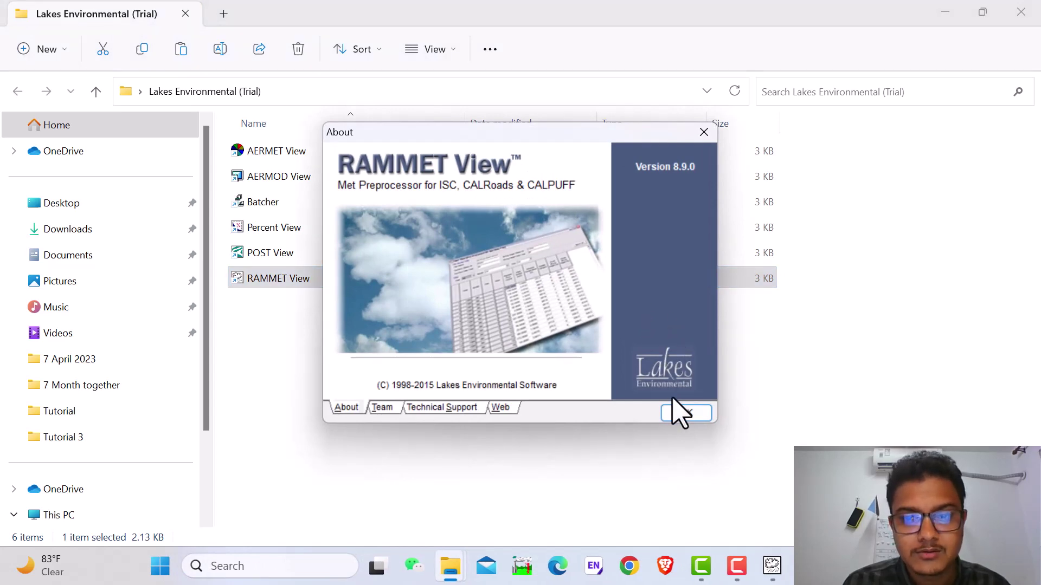
{"action": "left_click", "coordinate": [684, 414]}
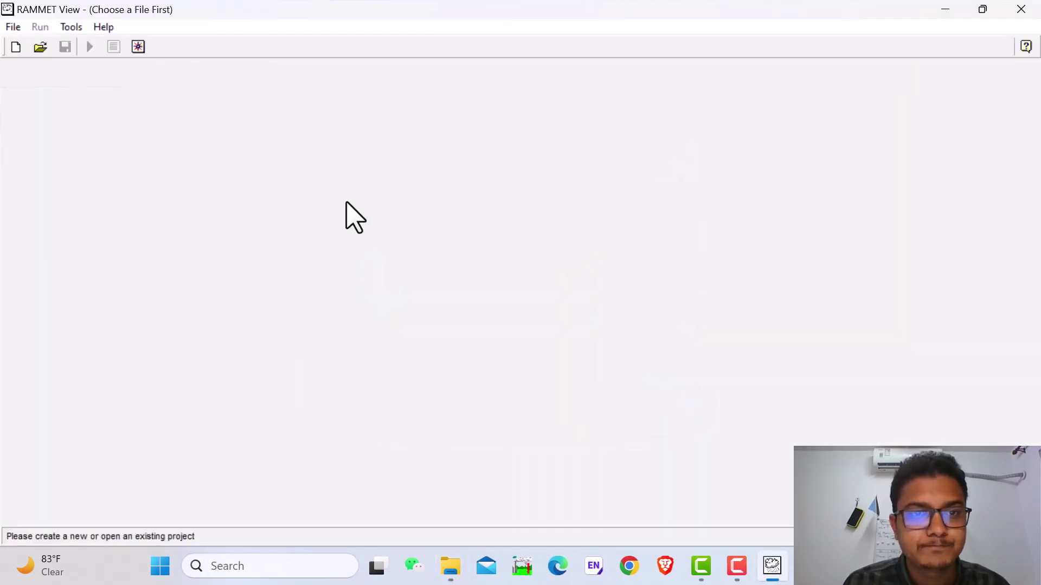
{"action": "left_click", "coordinate": [12, 29]}
{"action": "left_click", "coordinate": [42, 46]}
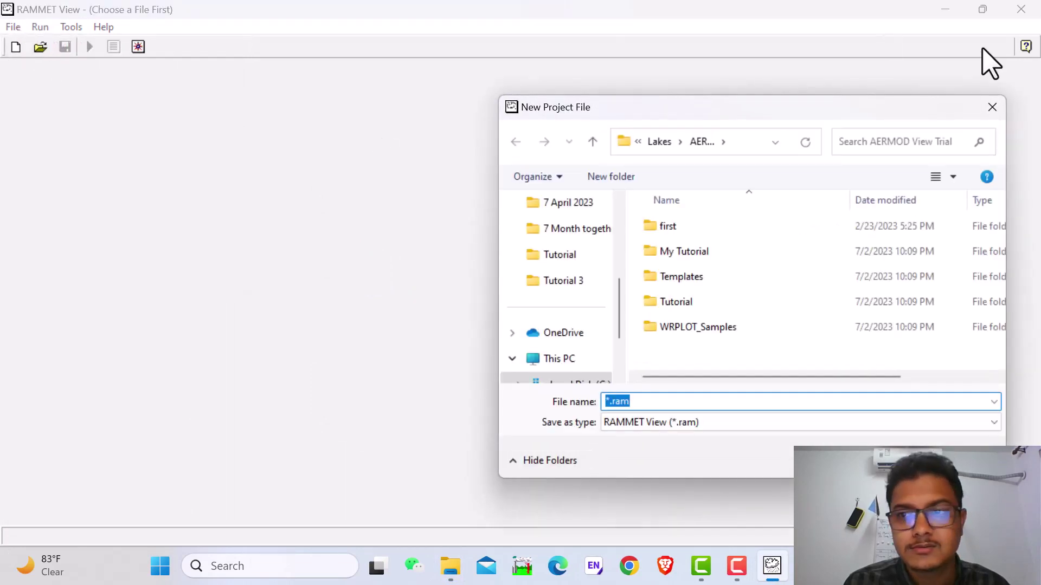
{"action": "left_click", "coordinate": [982, 109]}
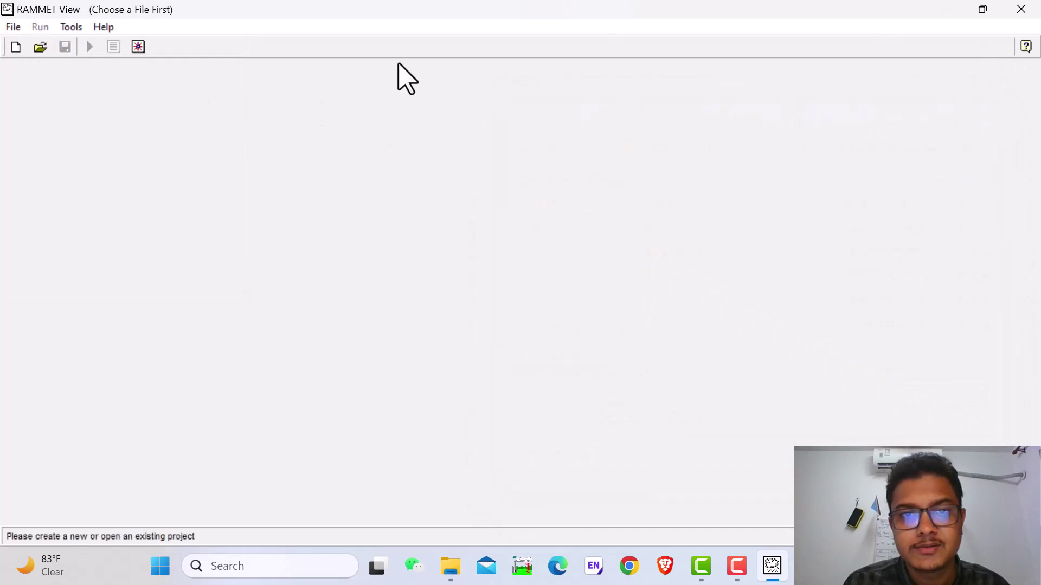
Step: Create a new project file named Tutorial_of_RAMMET in the My all Analysis\Tutorial 2 folder on drive C
{"action": "left_click", "coordinate": [12, 27]}
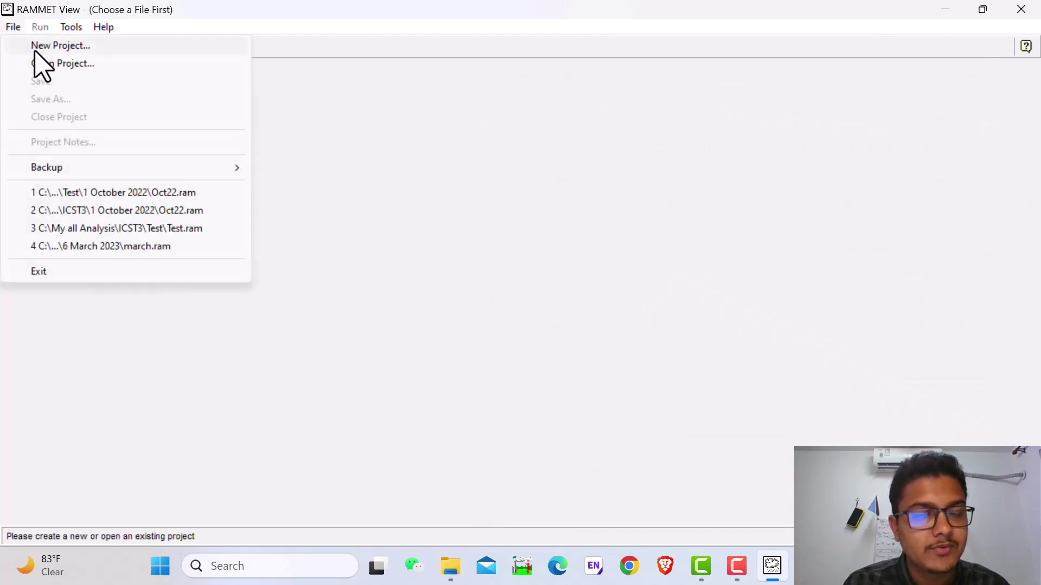
{"action": "left_click", "coordinate": [37, 45]}
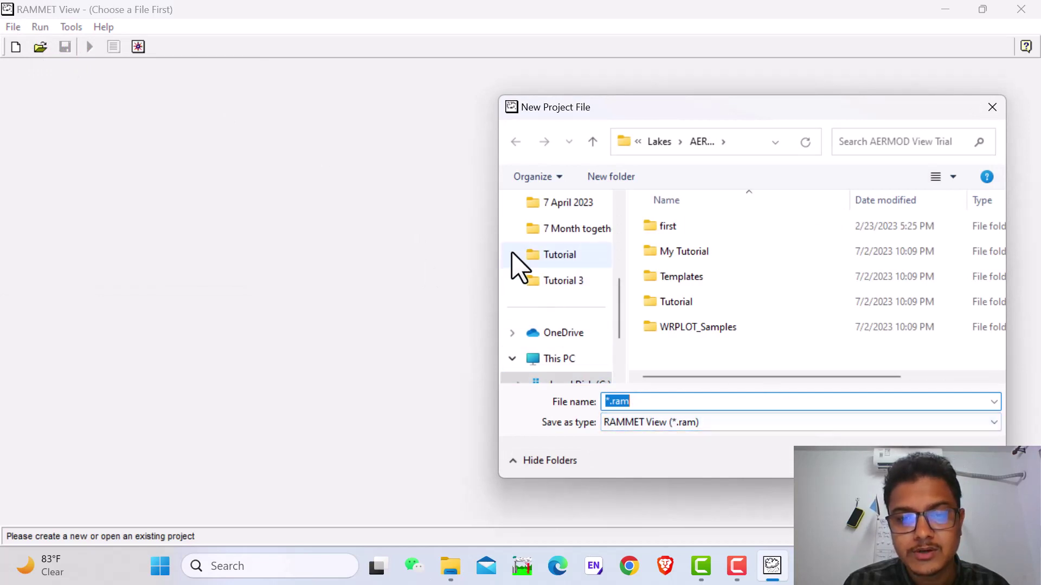
{"action": "left_click", "coordinate": [554, 379]}
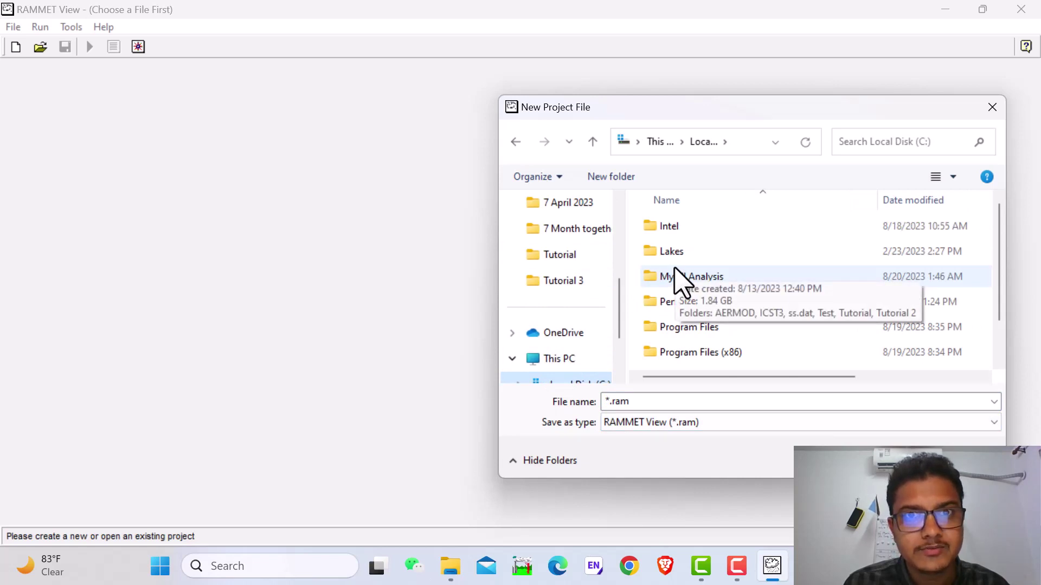
{"action": "double_click", "coordinate": [679, 279]}
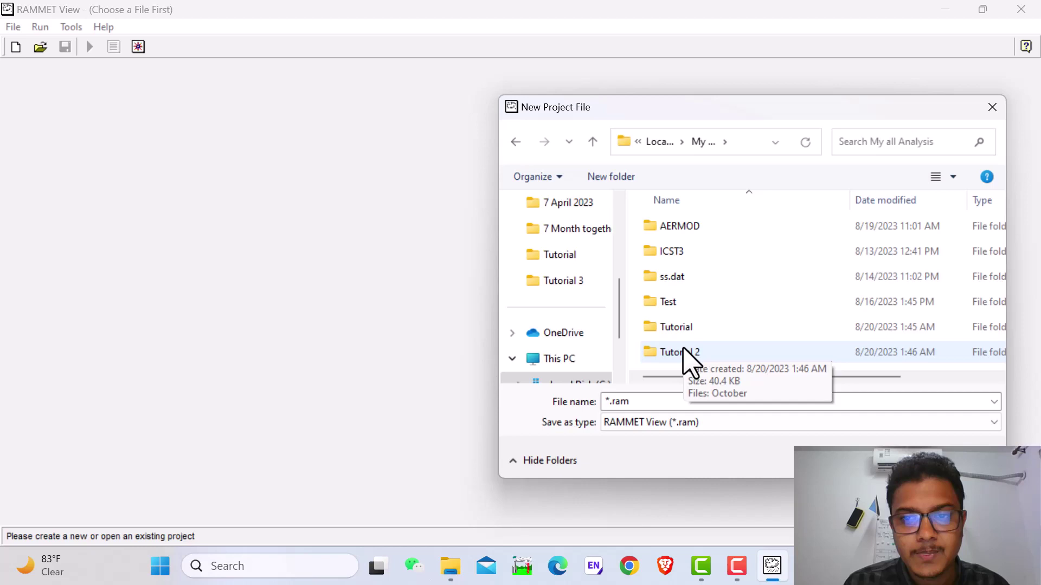
{"action": "double_click", "coordinate": [678, 352]}
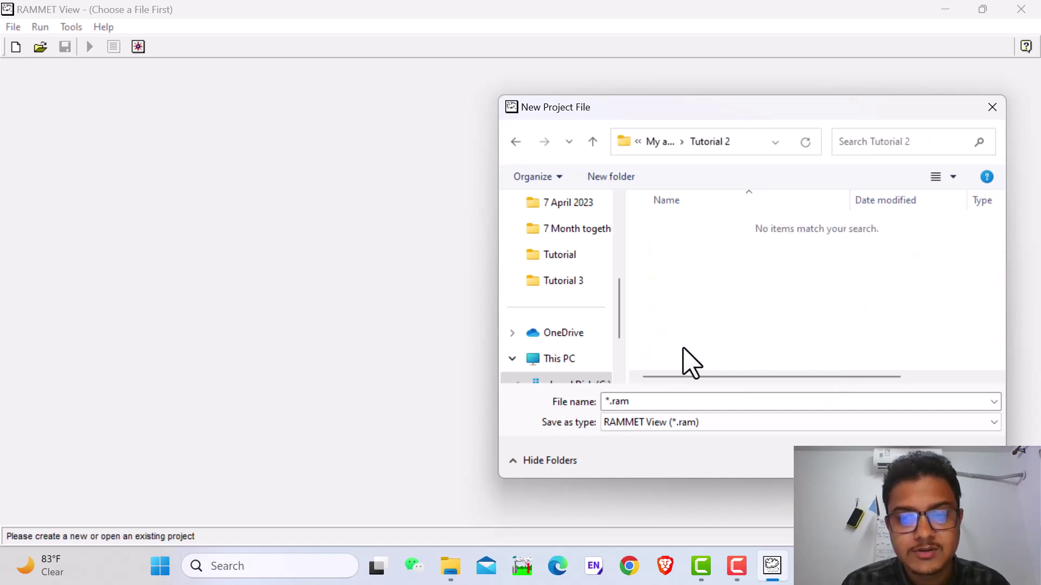
{"action": "left_click", "coordinate": [649, 402]}
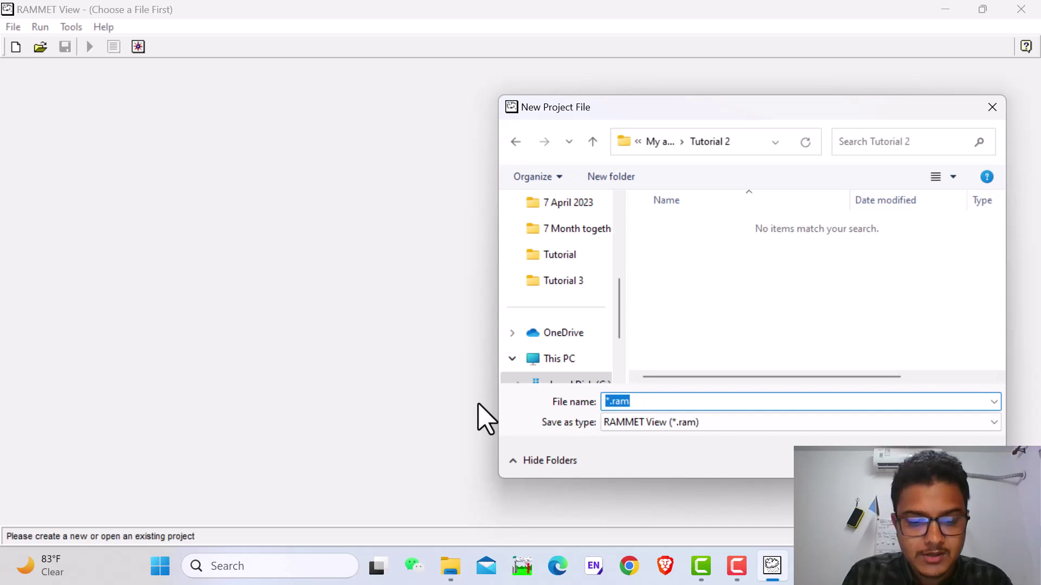
{"action": "type", "text": "Tutorial_of_RAMMET"}
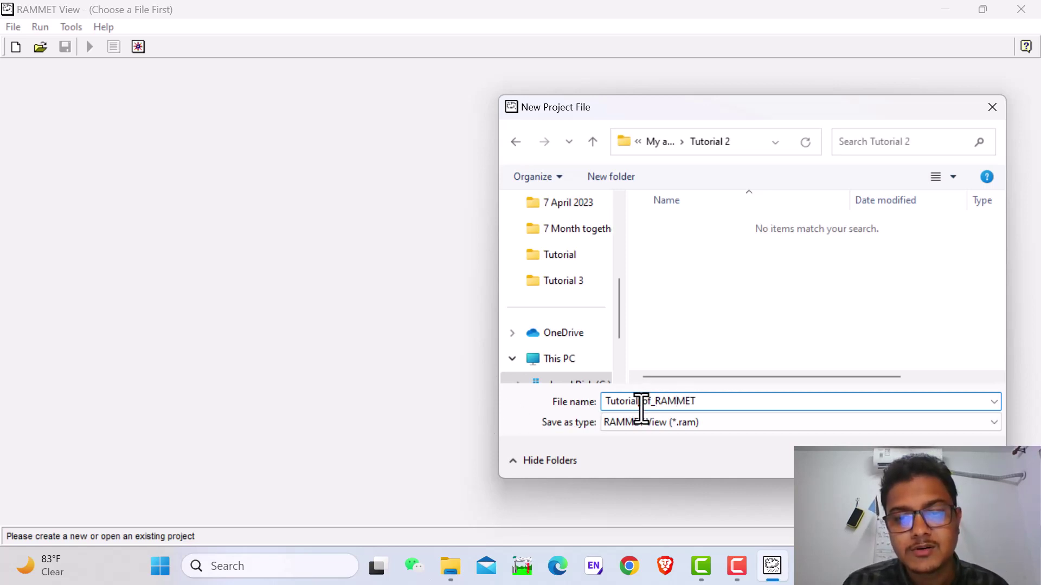
{"action": "left_click_drag", "start_coordinate": [638, 401], "coordinate": [643, 401]}
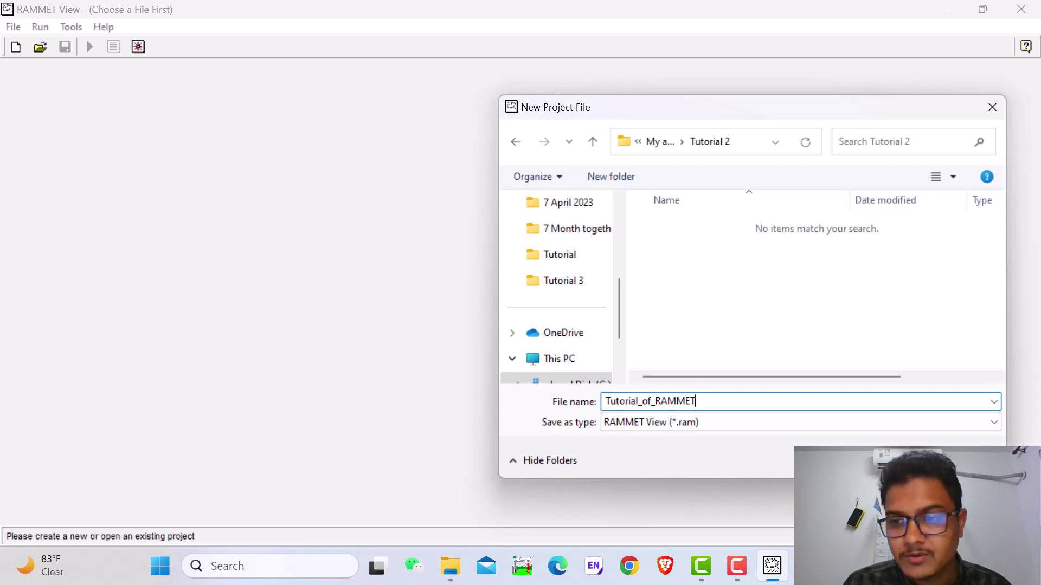
{"action": "left_click", "coordinate": [917, 460]}
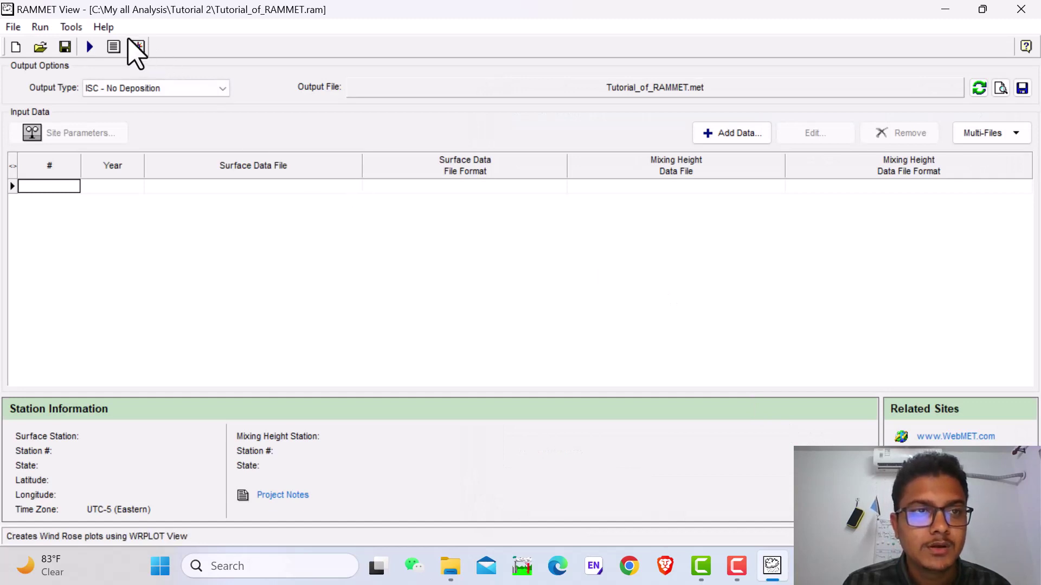
Step: Switch to File Explorer and open the October workbook from My all Analysis\Tutorial 2 in Excel
{"action": "left_click", "coordinate": [630, 569]}
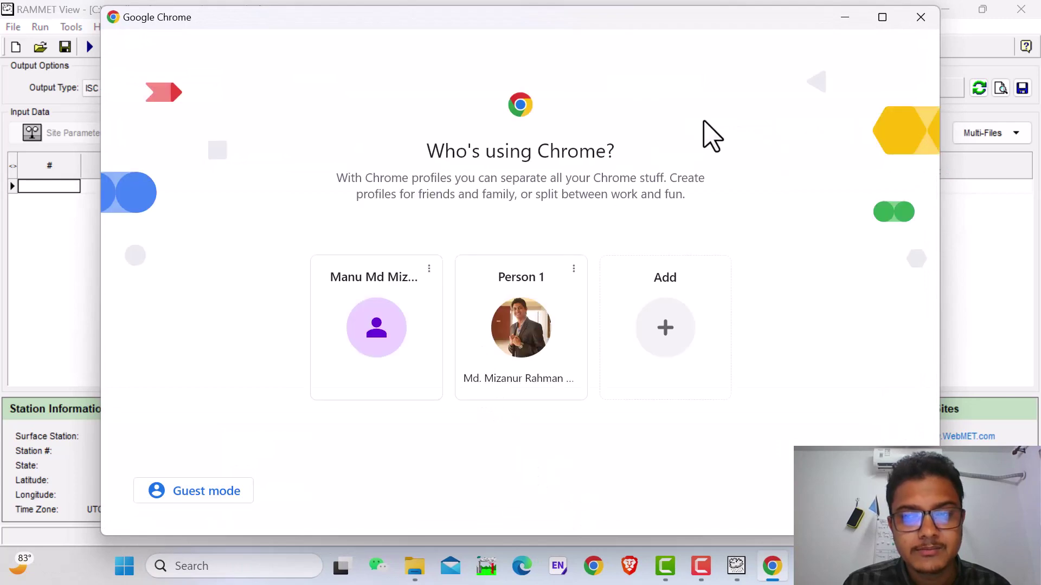
{"action": "left_click", "coordinate": [920, 19]}
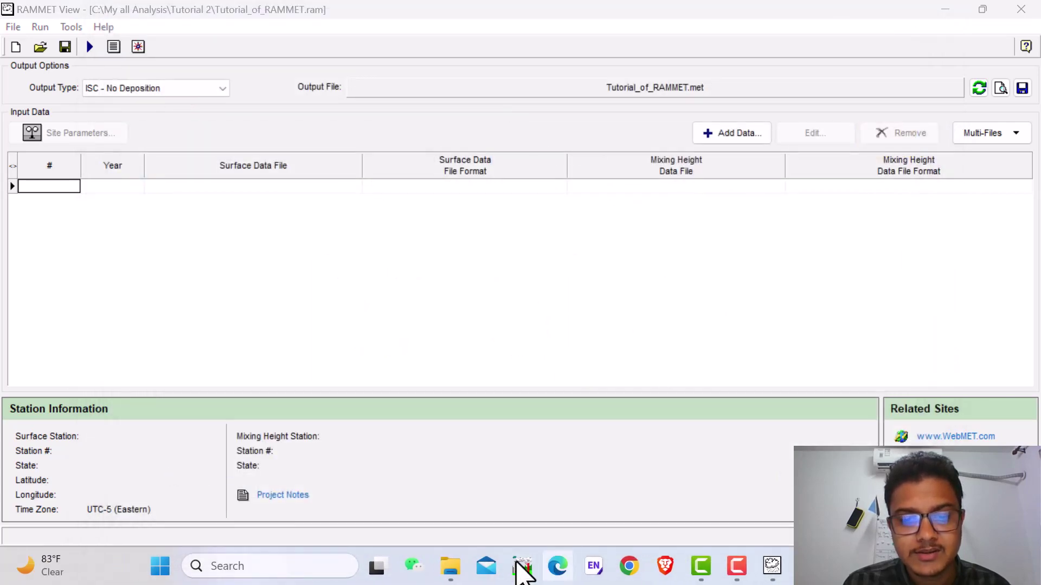
{"action": "mouse_move", "coordinate": [448, 571]}
{"action": "left_click", "coordinate": [387, 495]}
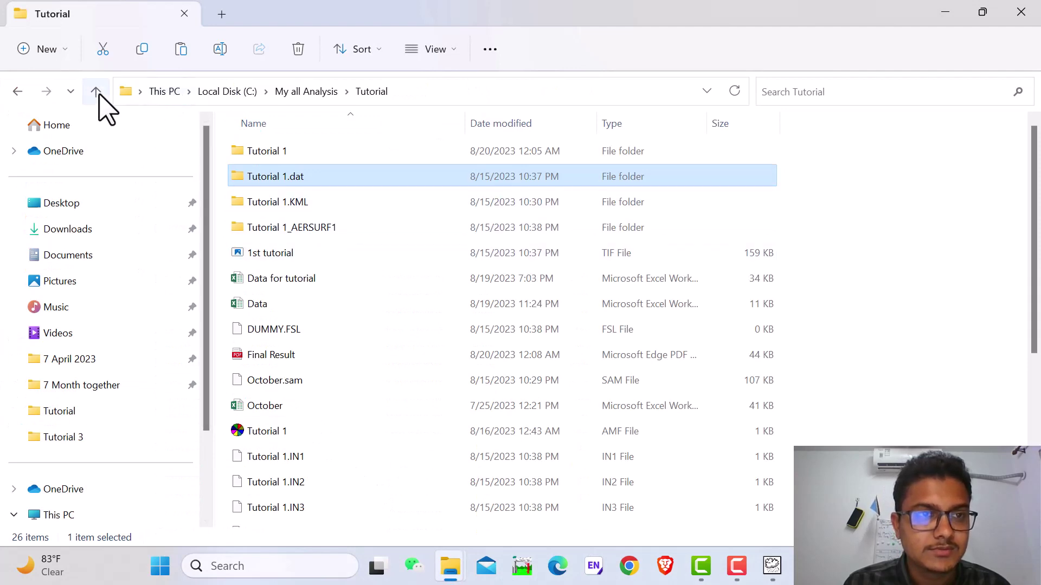
{"action": "left_click", "coordinate": [96, 91]}
{"action": "double_click", "coordinate": [271, 276]}
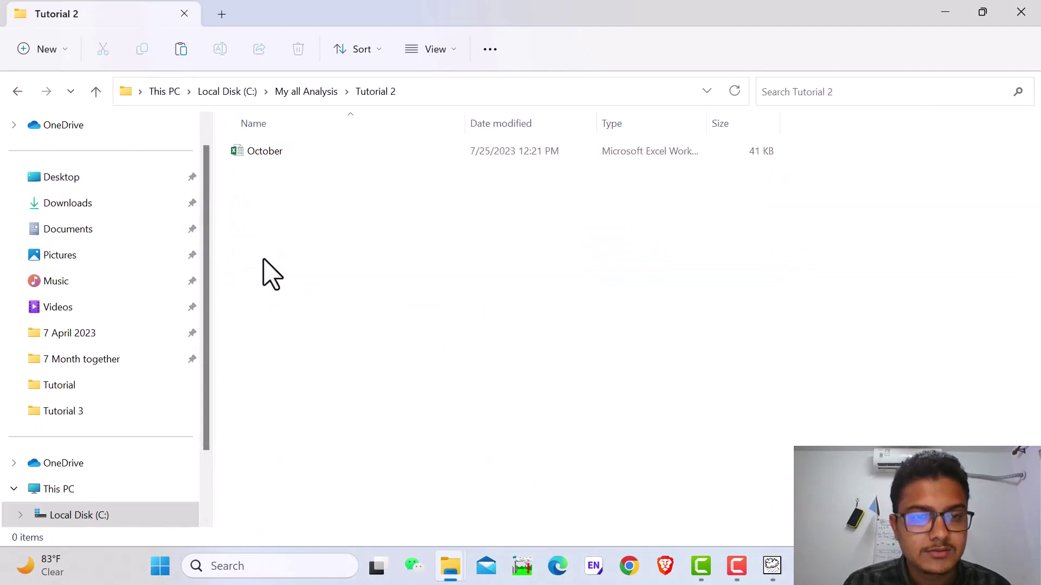
{"action": "double_click", "coordinate": [268, 152]}
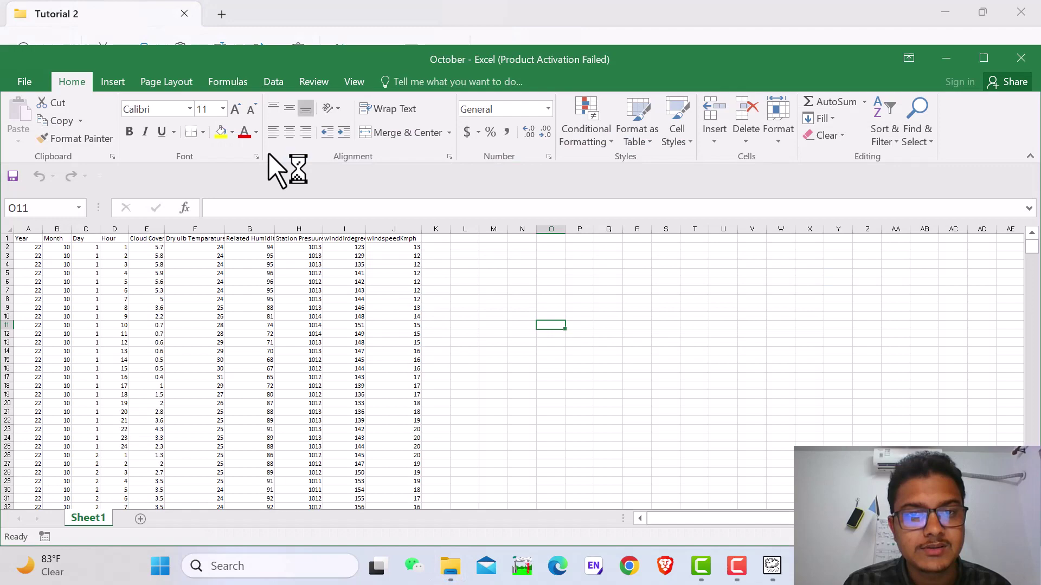
Step: Examine how the Day and Hour columns progress through the hourly weather rows, then close the workbook and its folder window
{"action": "scroll", "coordinate": [121, 263], "scroll_direction": "up", "scroll_amount": 5, "text": "ctrl"}
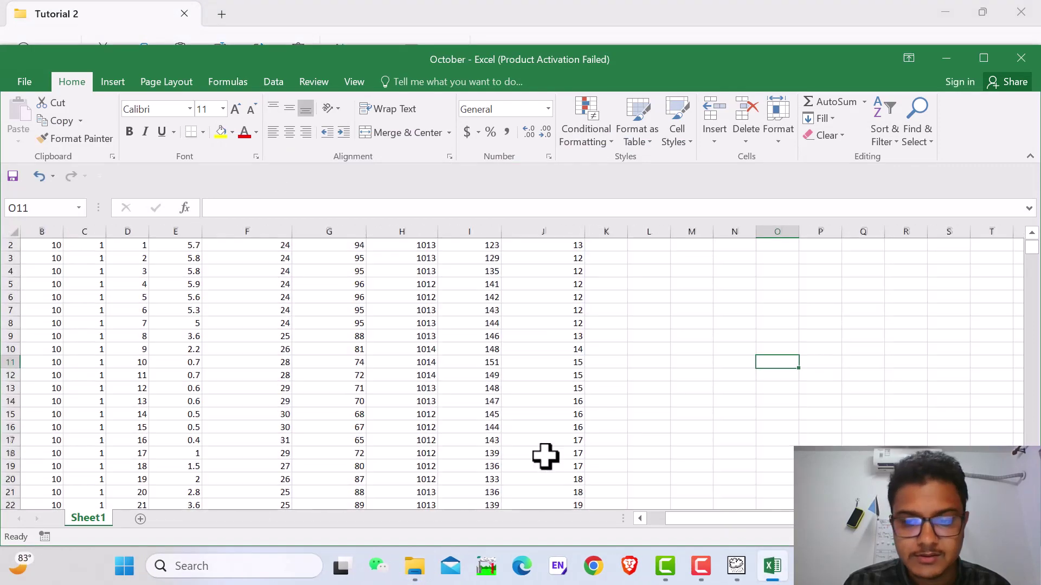
{"action": "left_click", "coordinate": [694, 467]}
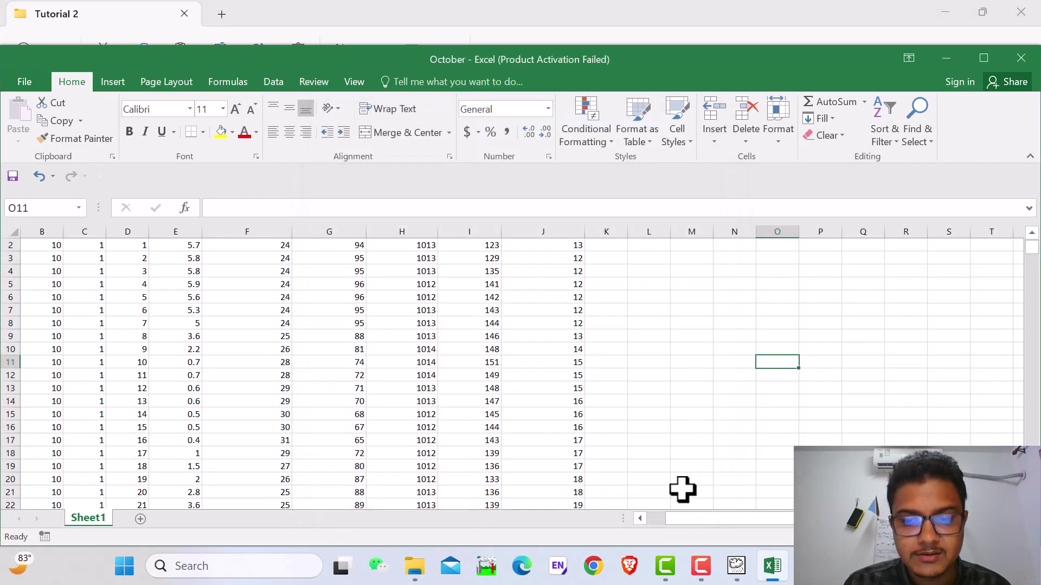
{"action": "left_click", "coordinate": [640, 519]}
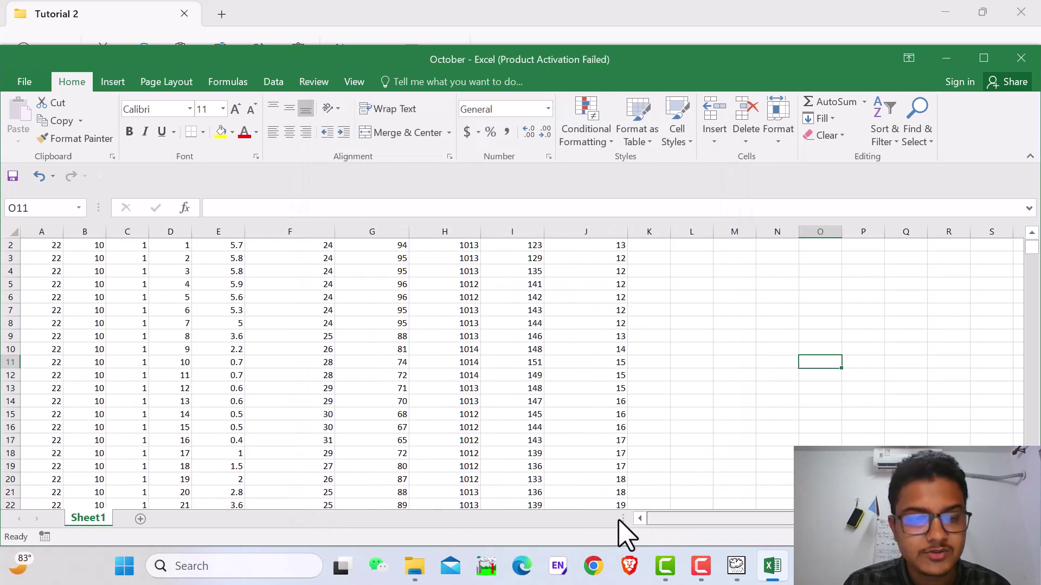
{"action": "scroll", "coordinate": [183, 319], "scroll_direction": "up", "scroll_amount": 1}
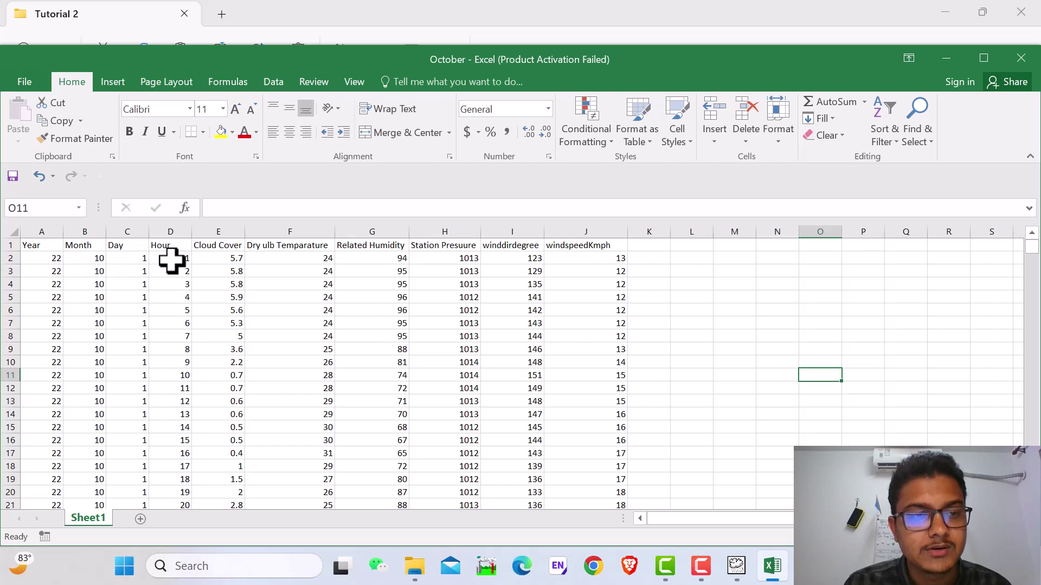
{"action": "scroll", "coordinate": [181, 358], "scroll_direction": "down", "scroll_amount": 4}
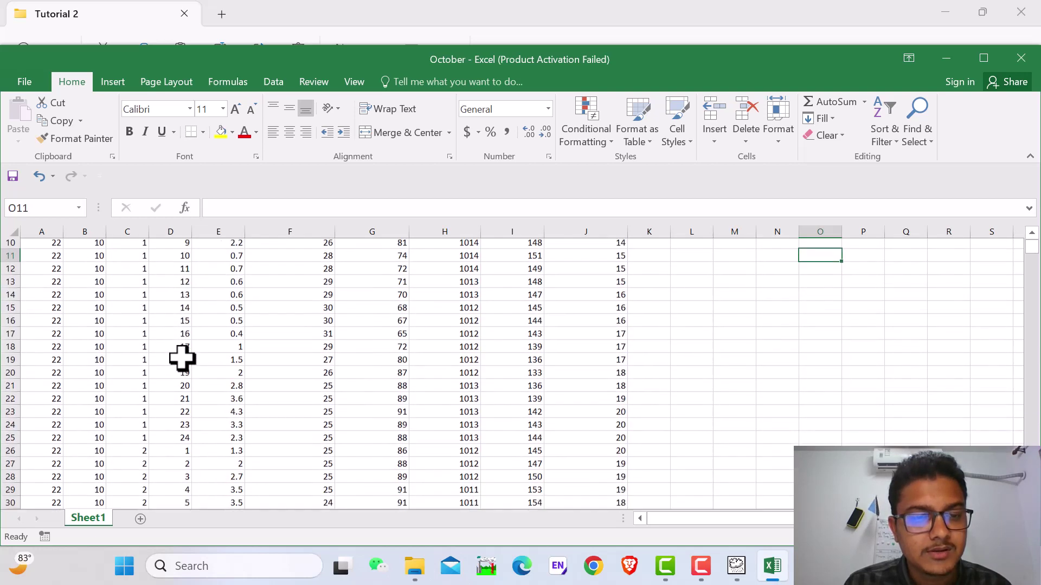
{"action": "left_click", "coordinate": [184, 401]}
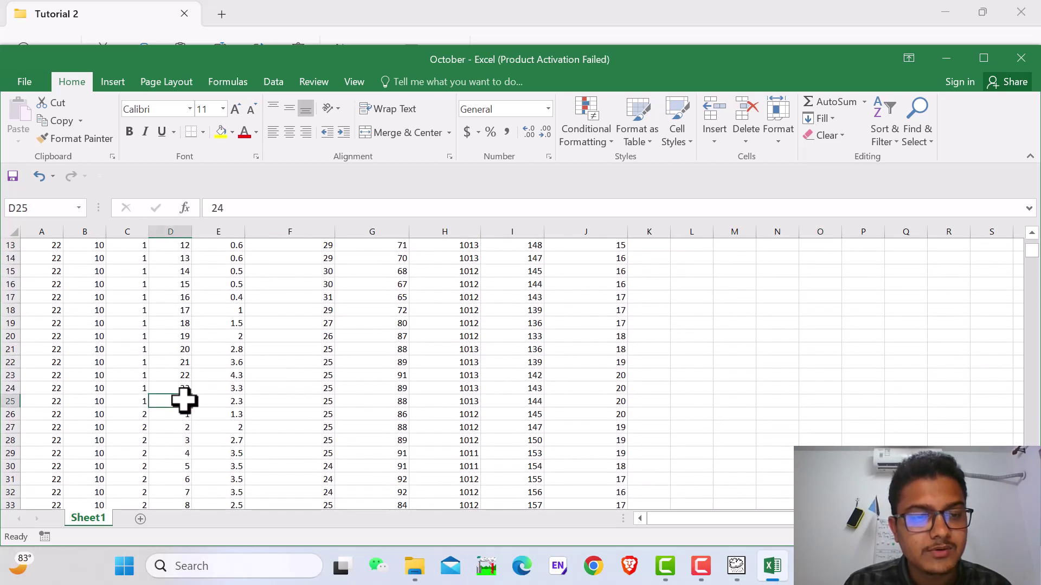
{"action": "left_click", "coordinate": [144, 415]}
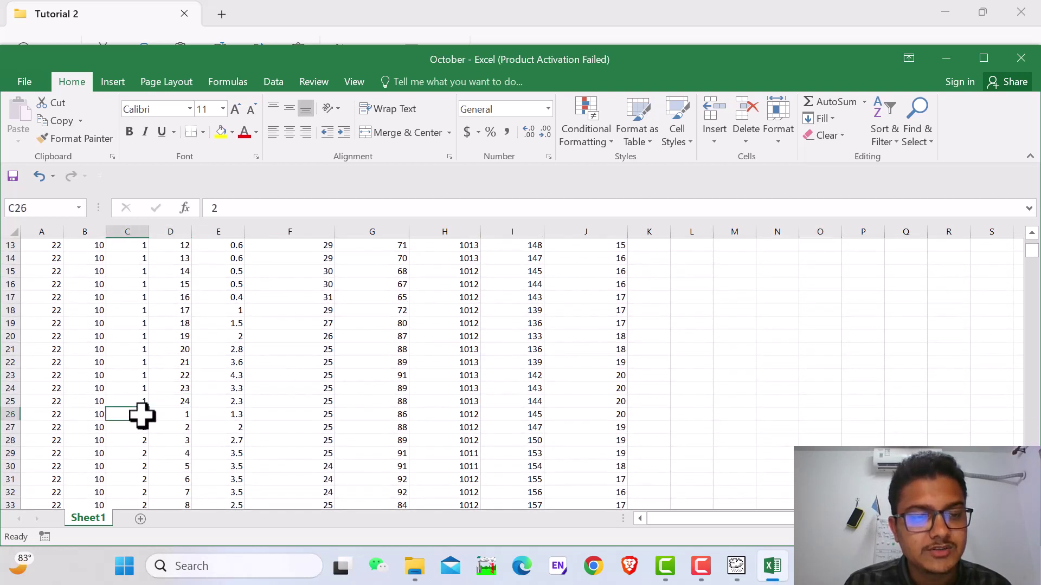
{"action": "left_click", "coordinate": [182, 413]}
{"action": "scroll", "coordinate": [181, 414], "scroll_direction": "down", "scroll_amount": 8}
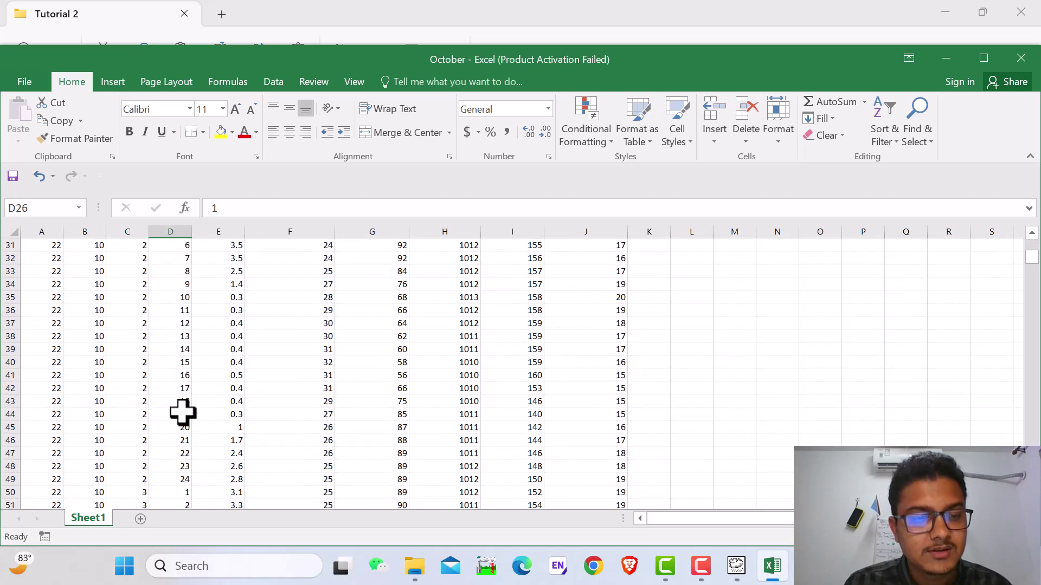
{"action": "left_click", "coordinate": [169, 401]}
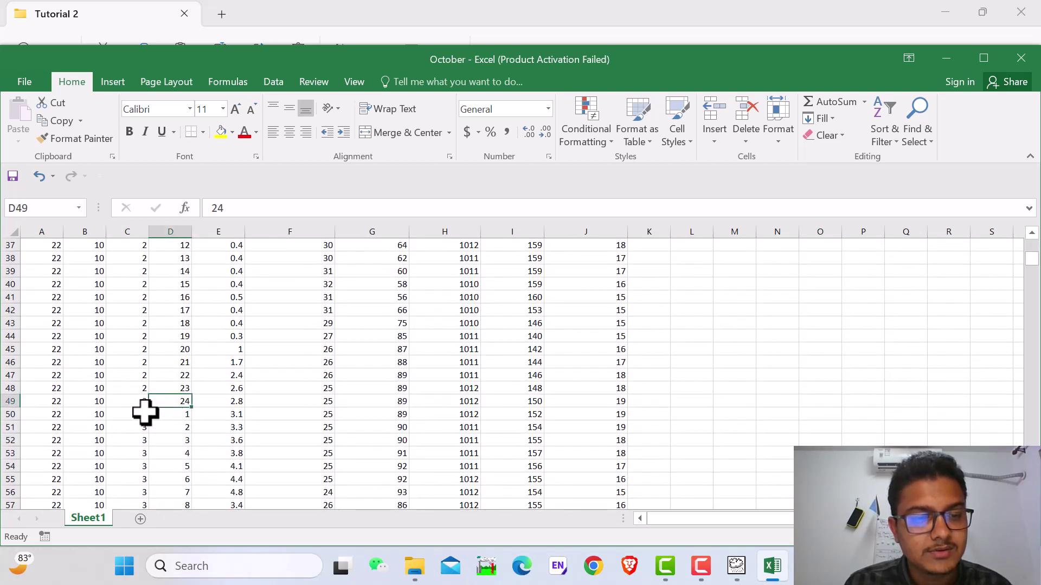
{"action": "left_click", "coordinate": [143, 413]}
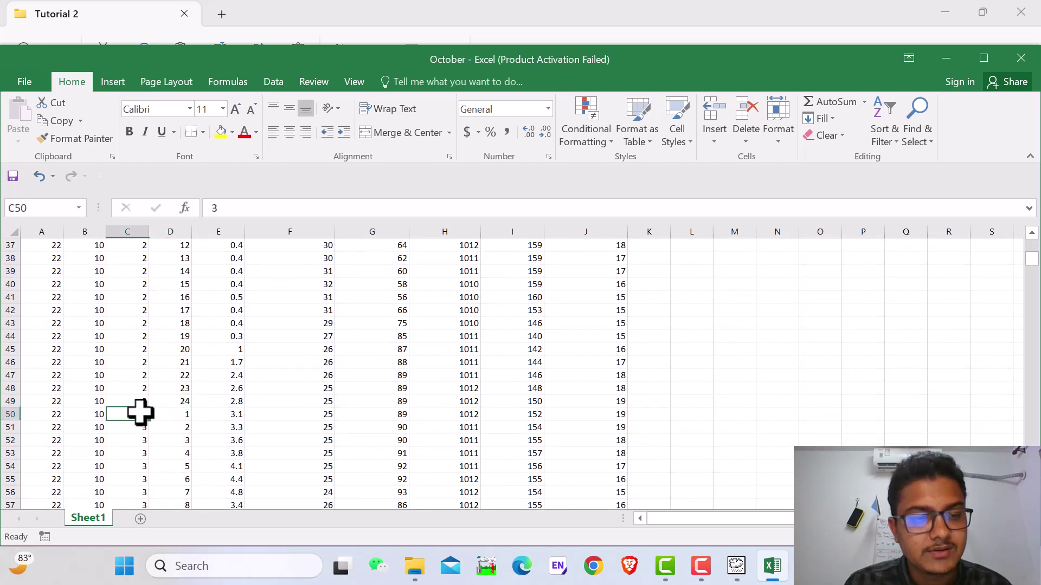
{"action": "left_click", "coordinate": [182, 415]}
{"action": "scroll", "coordinate": [182, 417], "scroll_direction": "down", "scroll_amount": 5}
{"action": "scroll", "coordinate": [182, 416], "scroll_direction": "down", "scroll_amount": 4}
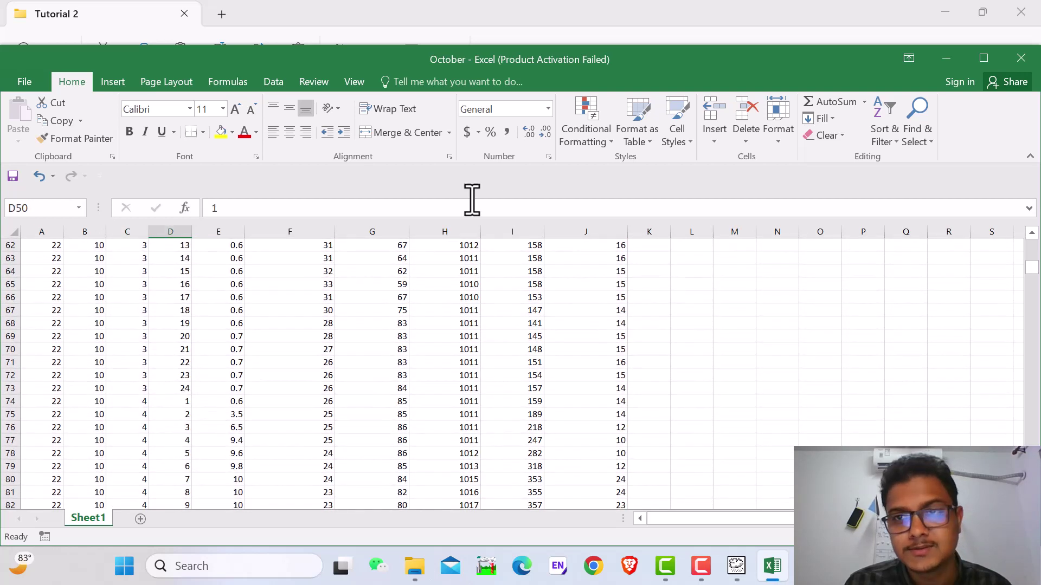
{"action": "left_click", "coordinate": [1009, 13]}
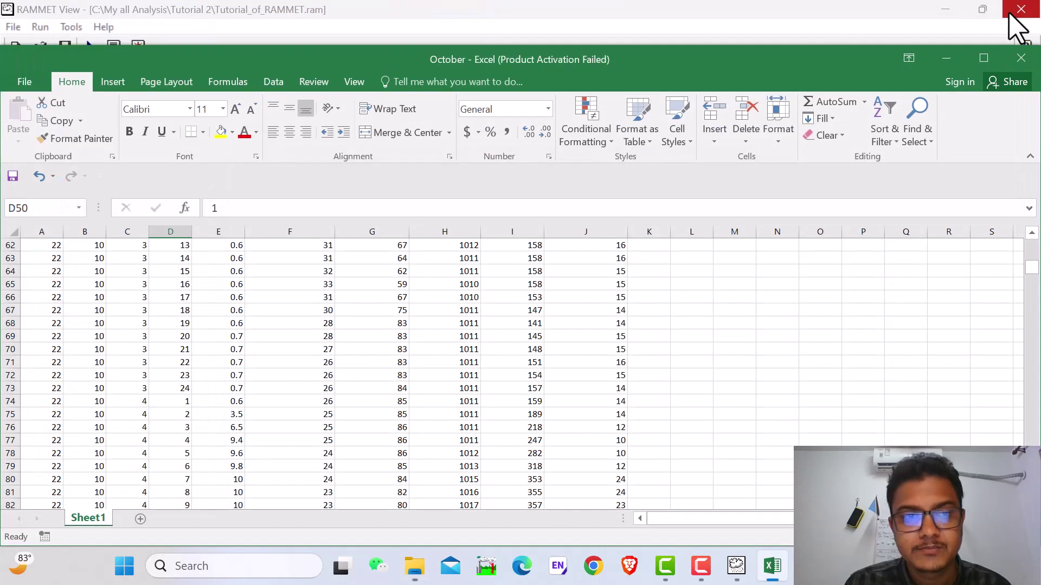
{"action": "left_click", "coordinate": [1020, 56]}
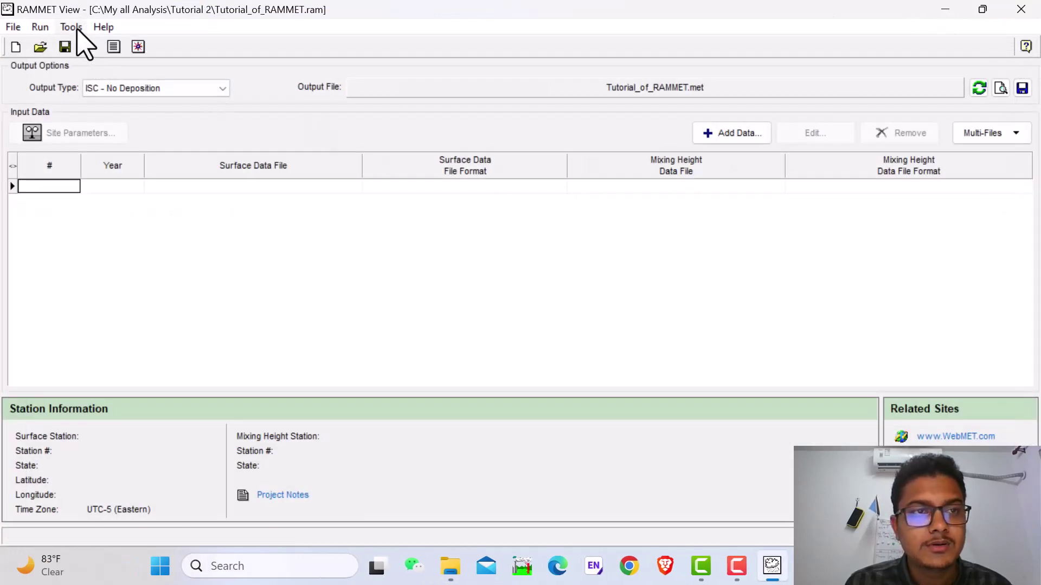
Step: Open the Excel import tool for hourly surface data and load the October workbook from the Tutorial 2 folder
{"action": "left_click", "coordinate": [77, 30]}
{"action": "mouse_move", "coordinate": [89, 43]}
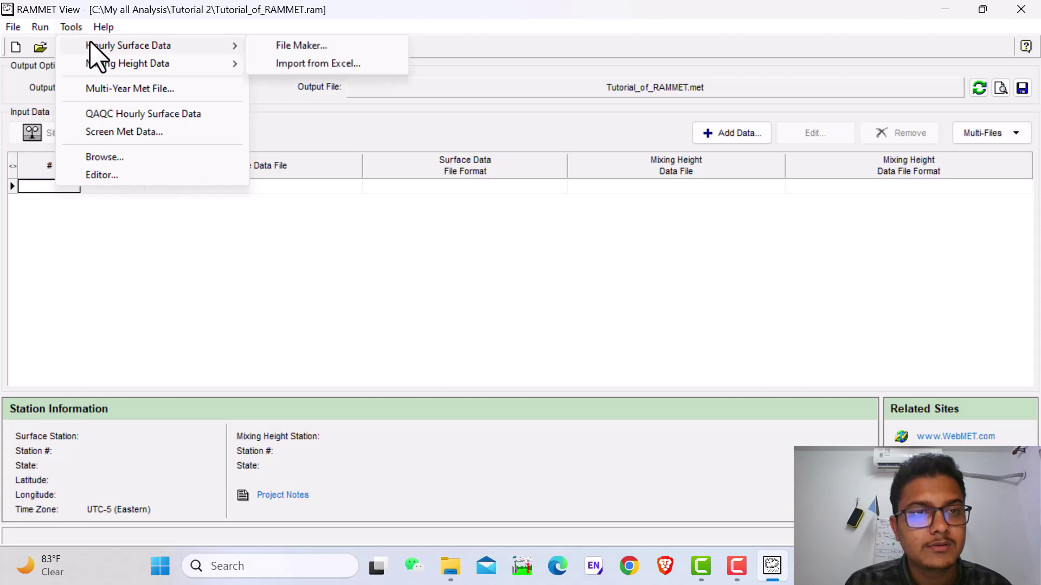
{"action": "left_click", "coordinate": [307, 65]}
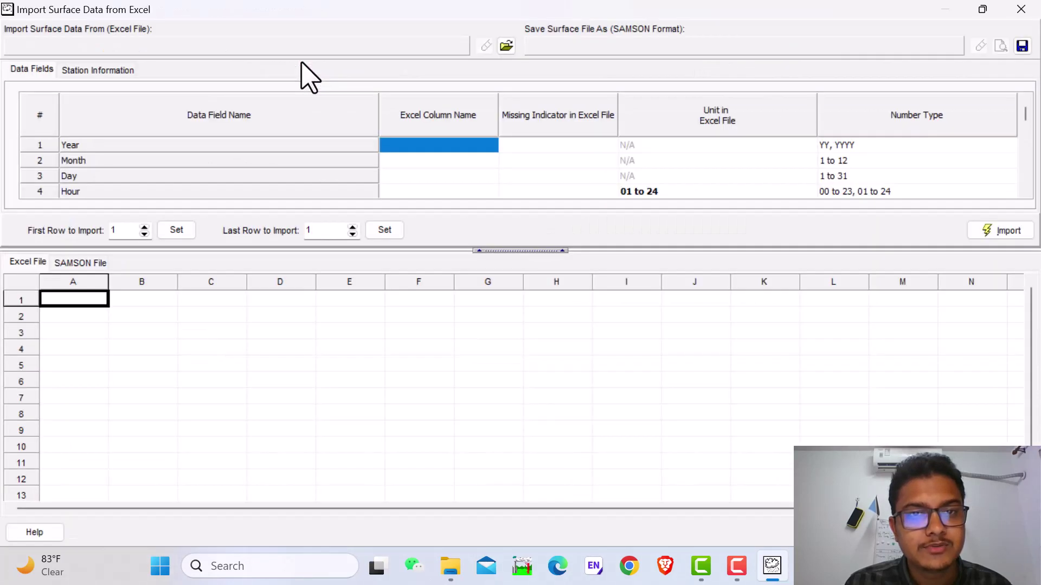
{"action": "left_click", "coordinate": [507, 45]}
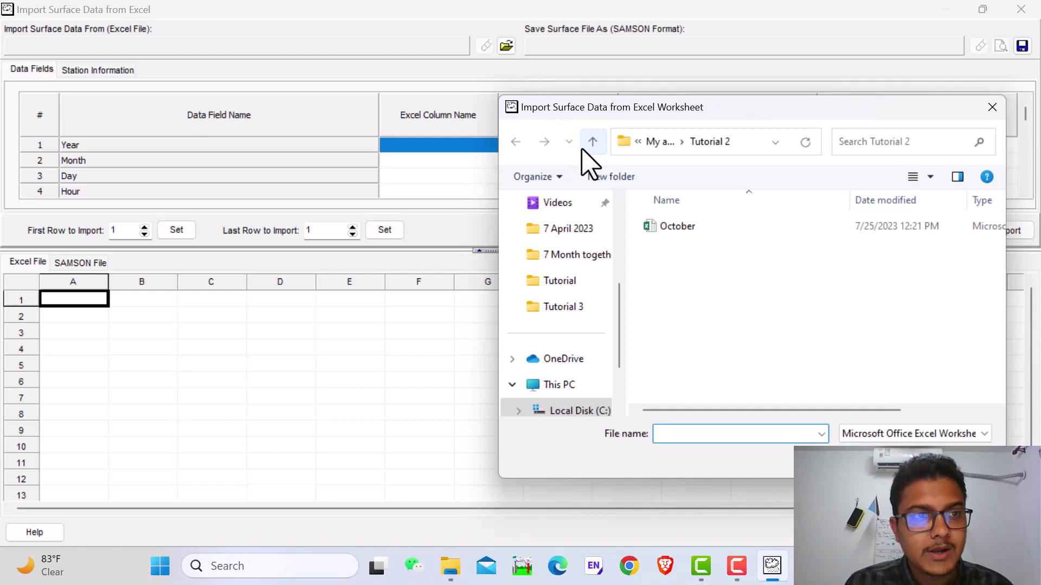
{"action": "double_click", "coordinate": [659, 227]}
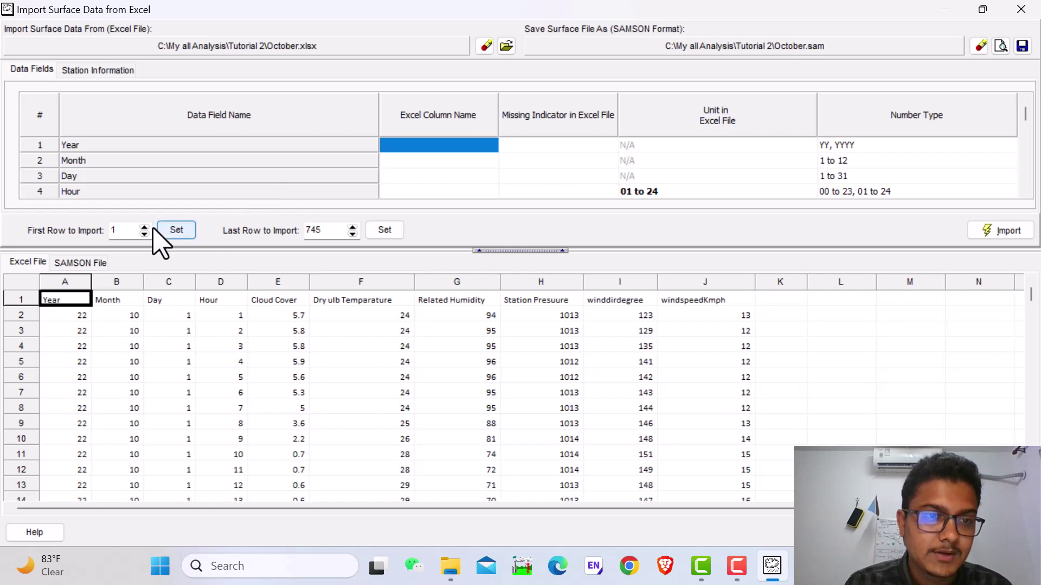
Step: Set the first row to import to 2 and map the fields Year through Relative Humidity to Excel columns A through G
{"action": "left_click", "coordinate": [428, 149]}
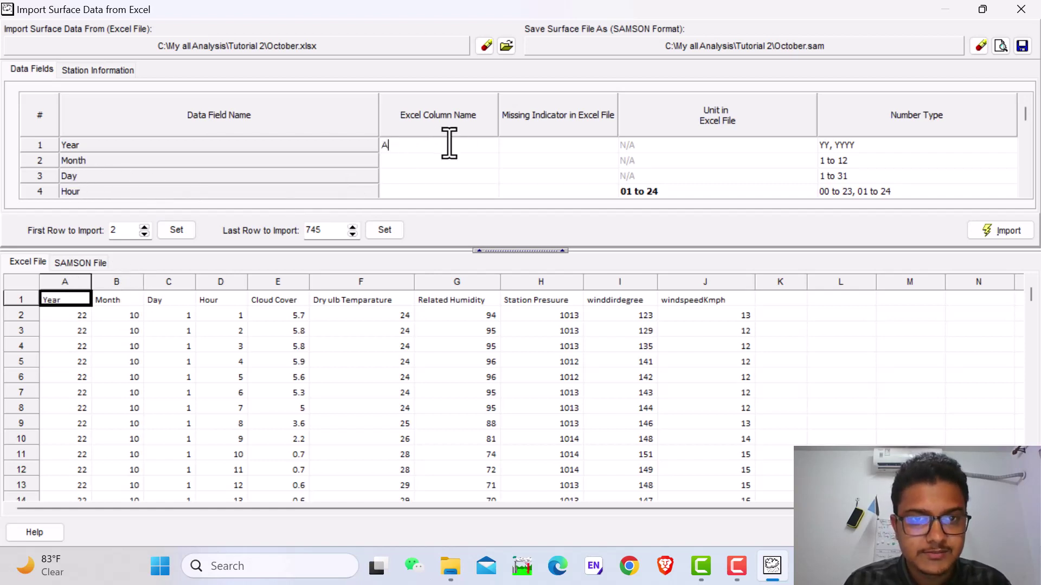
{"action": "type", "text": "C D "}
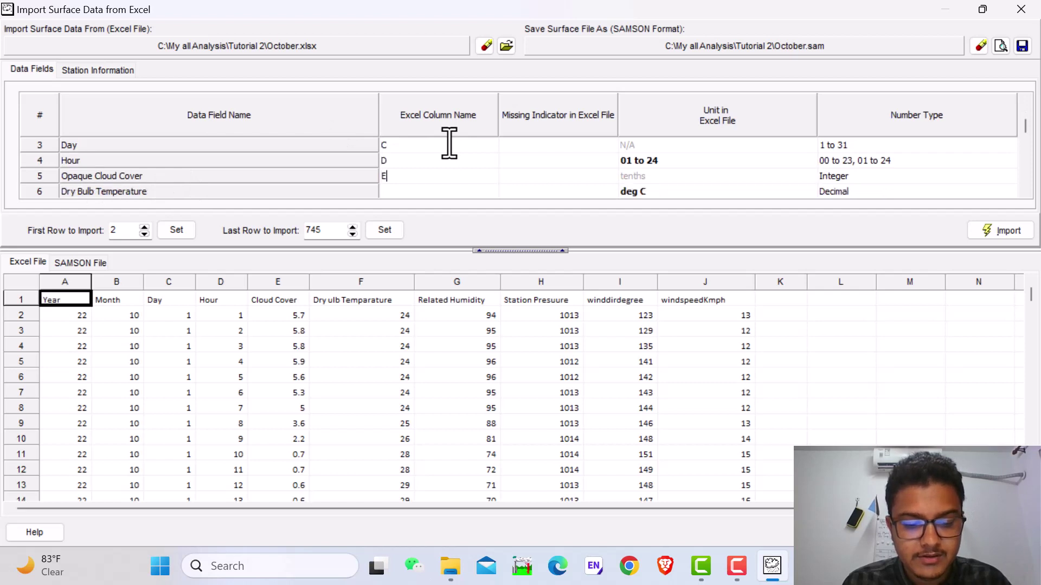
{"action": "type", "text": "E F G I"}
{"action": "key", "text": "Return"}
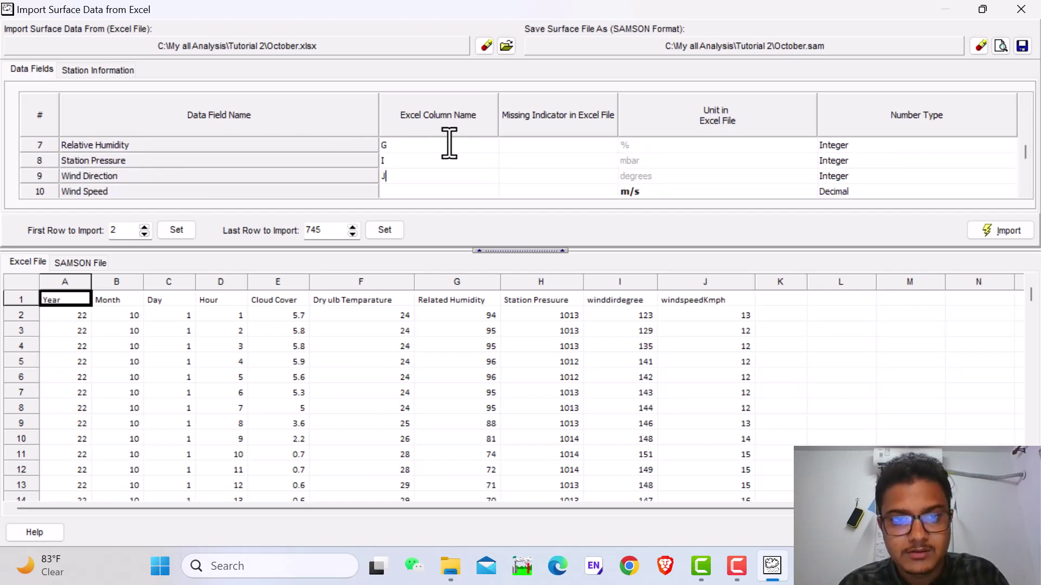
{"action": "type", "text": "J"}
{"action": "key", "text": "Return"}
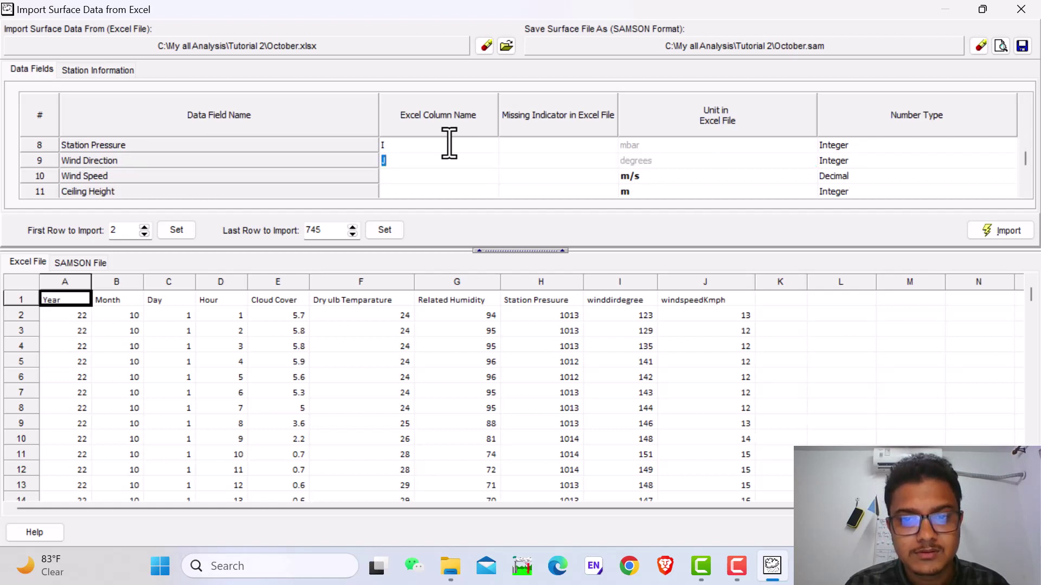
Step: Correct the column mapping to H for Station Pressure and I for Wind Direction, and assign column J to Wind Speed
{"action": "key", "text": "Up"}
{"action": "key", "text": "Up"}
{"action": "key", "text": "Up"}
{"action": "key", "text": "Up"}
{"action": "key", "text": "Up"}
{"action": "key", "text": "Up"}
{"action": "key", "text": "Up"}
{"action": "key", "text": "Up"}
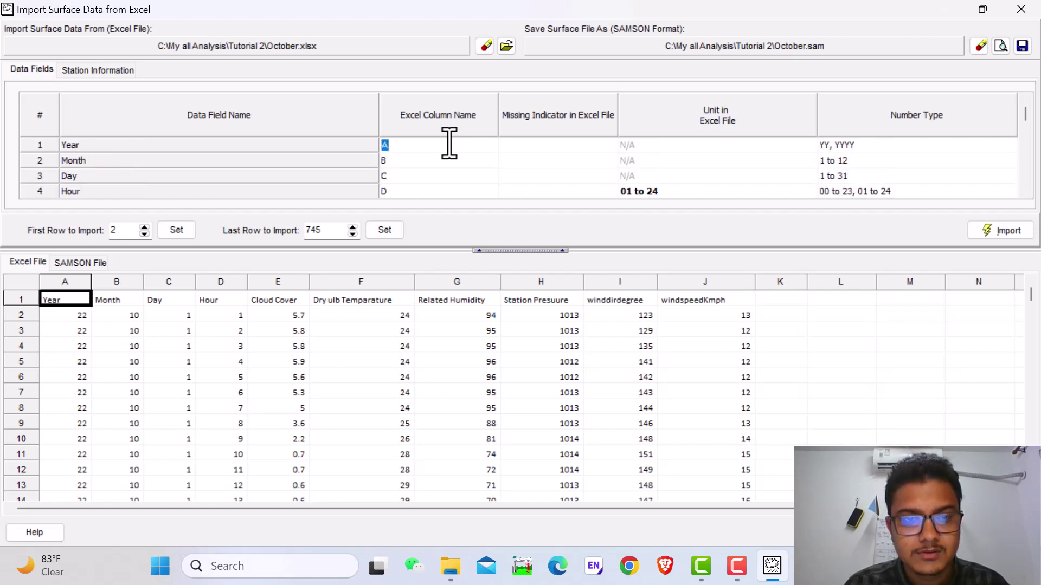
{"action": "key", "text": "Down"}
{"action": "key", "text": "Down"}
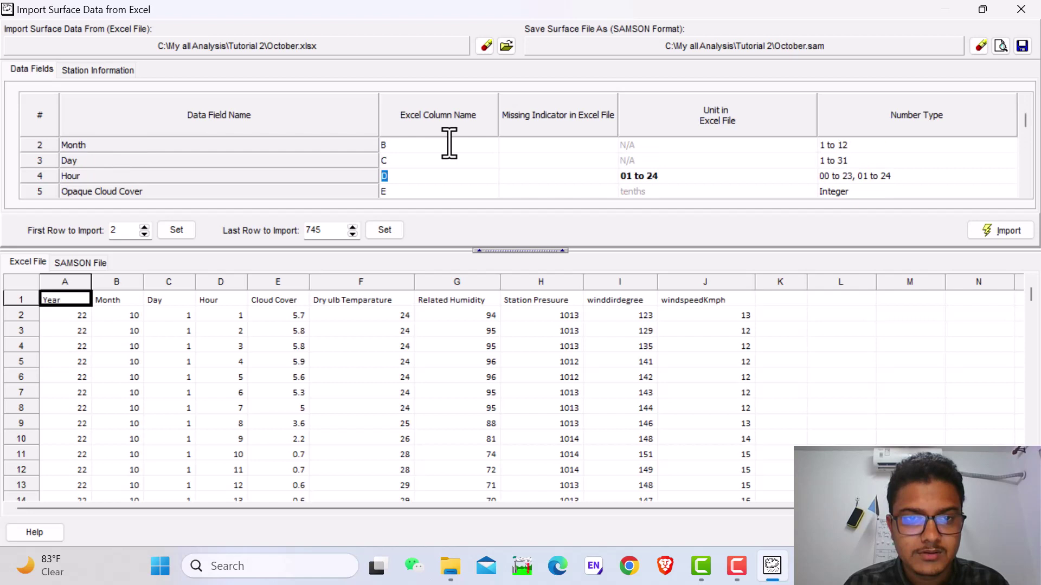
{"action": "key", "text": "Down"}
{"action": "key", "text": "Down"}
{"action": "key", "text": "Down"}
{"action": "key", "text": "Down"}
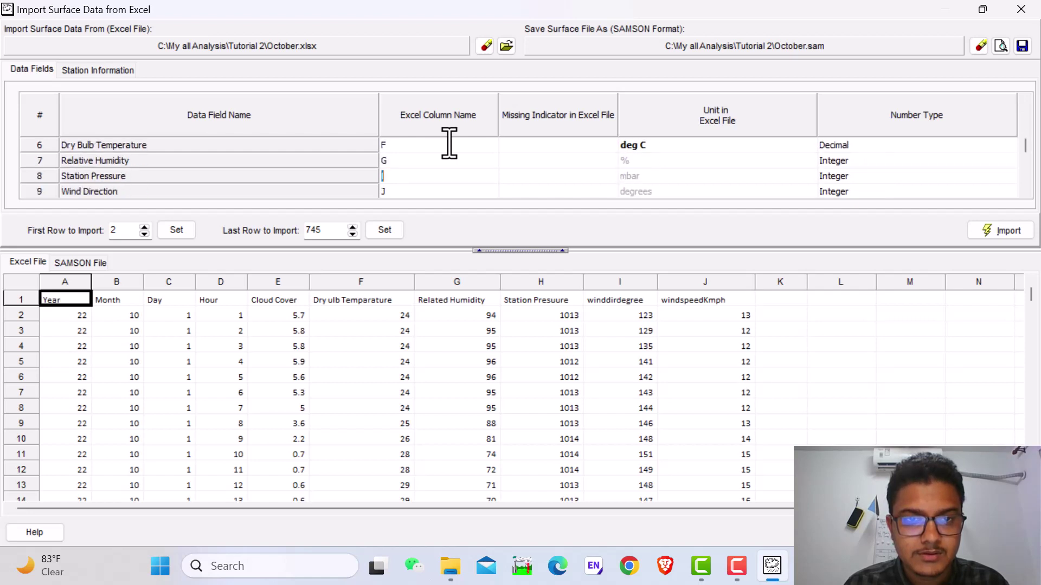
{"action": "key", "text": "Down"}
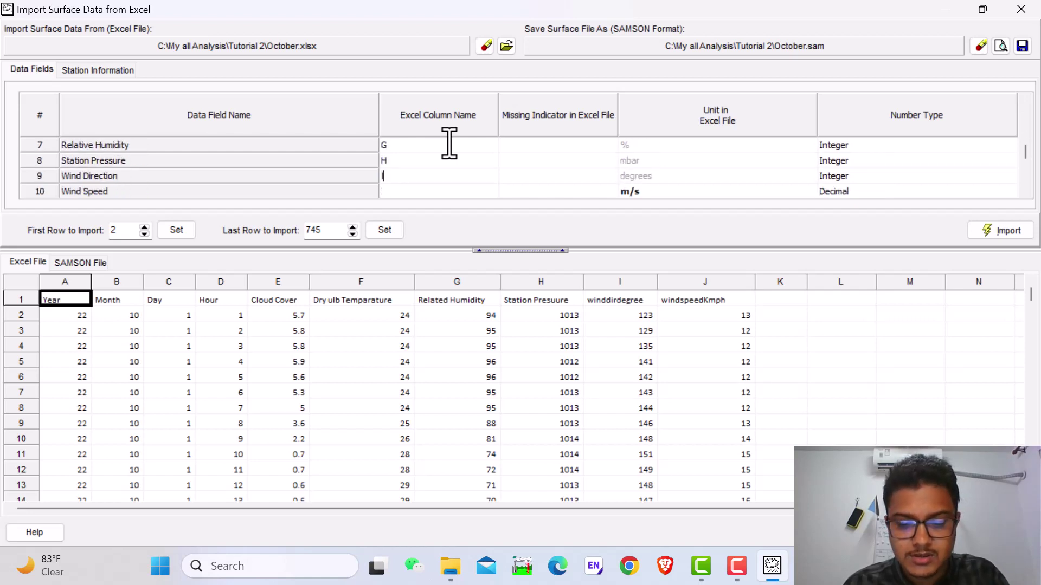
{"action": "type", "text": "I"}
{"action": "key", "text": "Down"}
{"action": "type", "text": "J"}
Step: Set the Excel unit of the Wind Speed field to km/h
{"action": "key", "text": "Tab"}
{"action": "key", "text": "Tab"}
{"action": "key", "text": "alt+Down"}
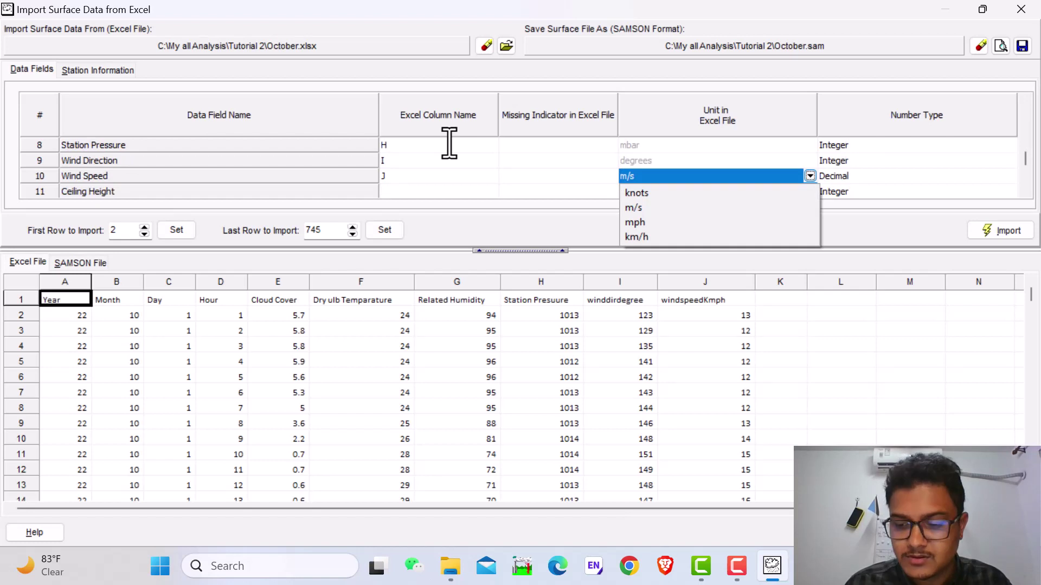
{"action": "key", "text": "Down"}
{"action": "key", "text": "Down"}
{"action": "key", "text": "Return"}
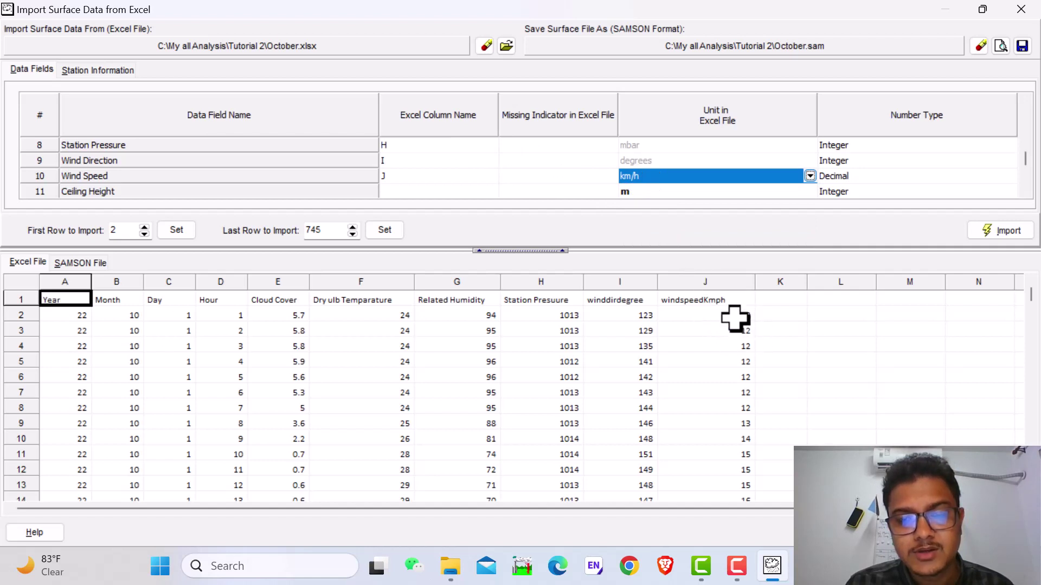
Step: Try to import the data, and fill in the station information with station ID 12345, city FENGXING and state CH
{"action": "left_click", "coordinate": [995, 233]}
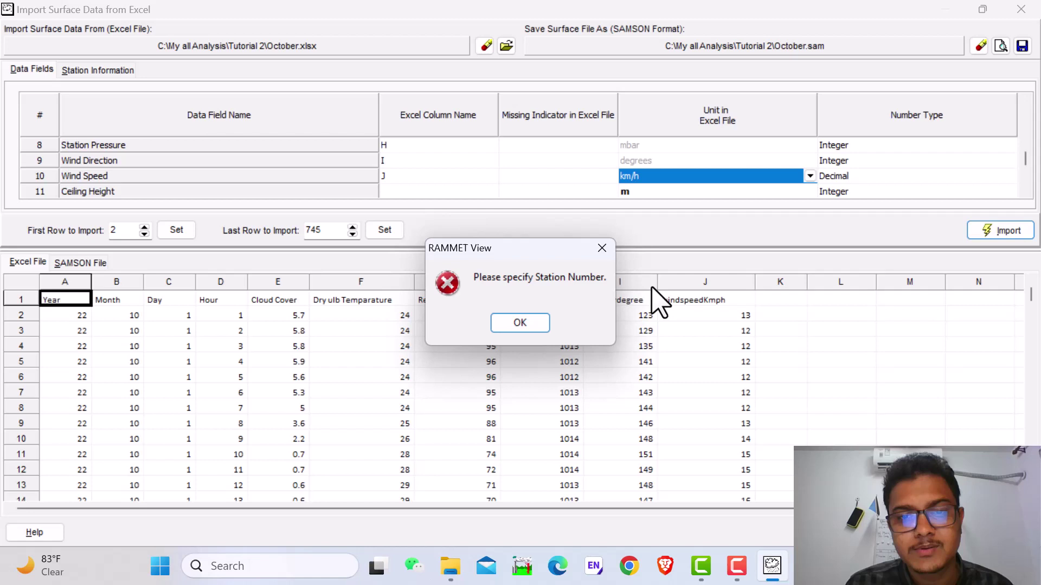
{"action": "left_click", "coordinate": [510, 325]}
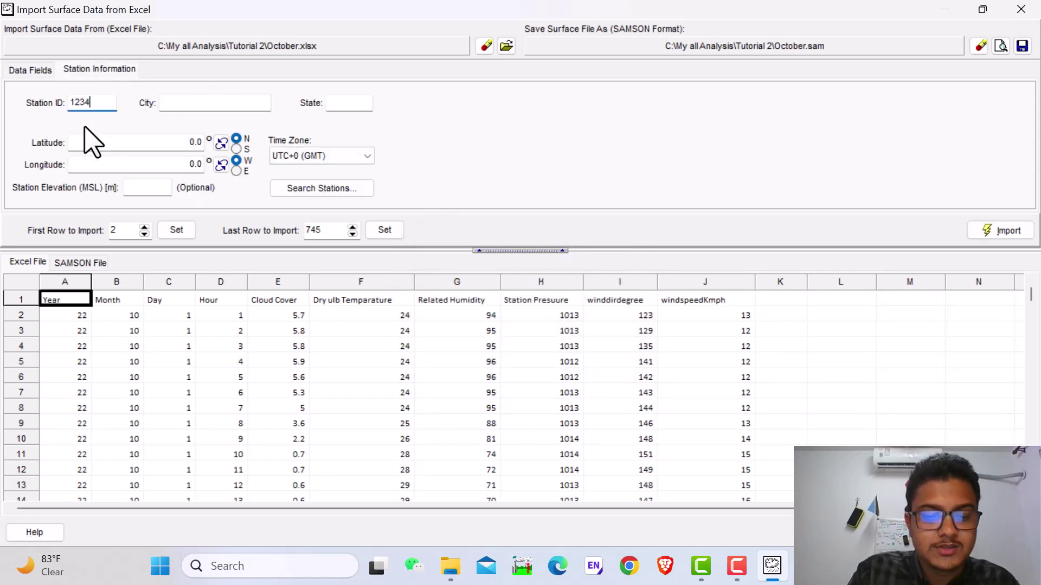
{"action": "key", "text": "Tab"}
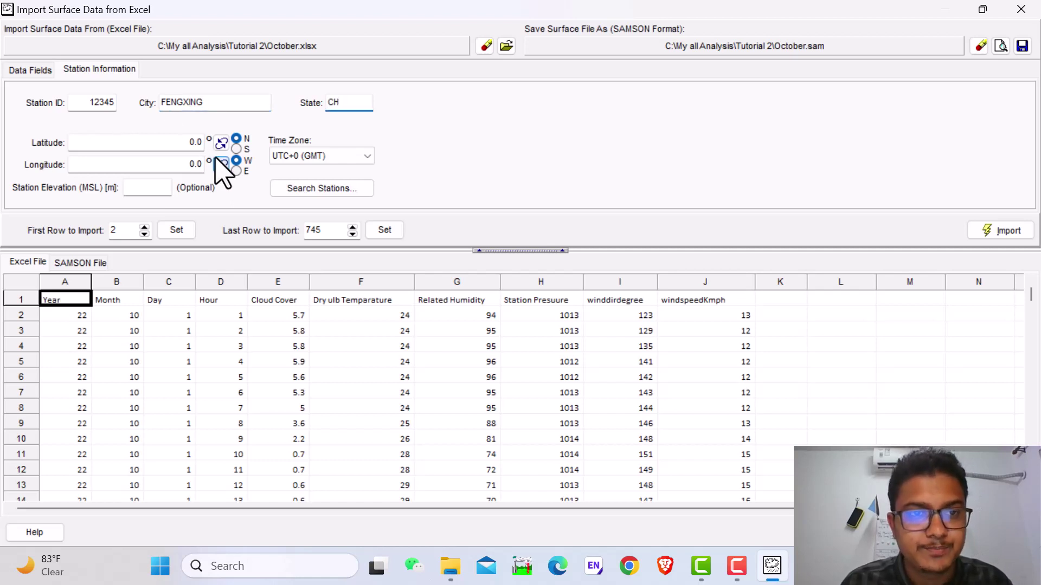
Step: Set the station coordinates to 30° 47' 54.5" N, 121° 28' 38.12" E and the time zone to UTC+8 (Beijing)
{"action": "left_click", "coordinate": [237, 171]}
{"action": "left_click", "coordinate": [167, 143]}
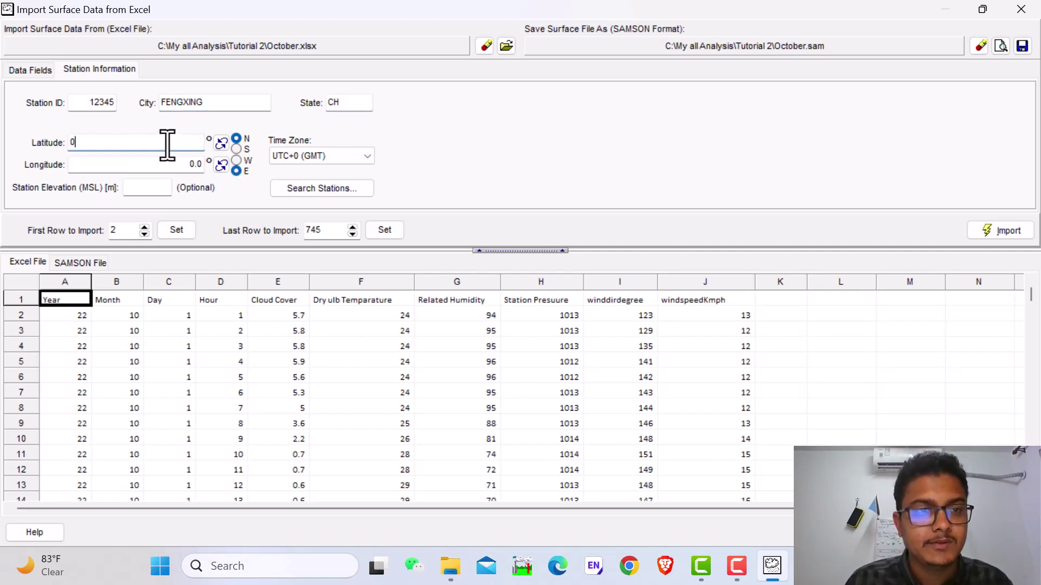
{"action": "left_click", "coordinate": [222, 144]}
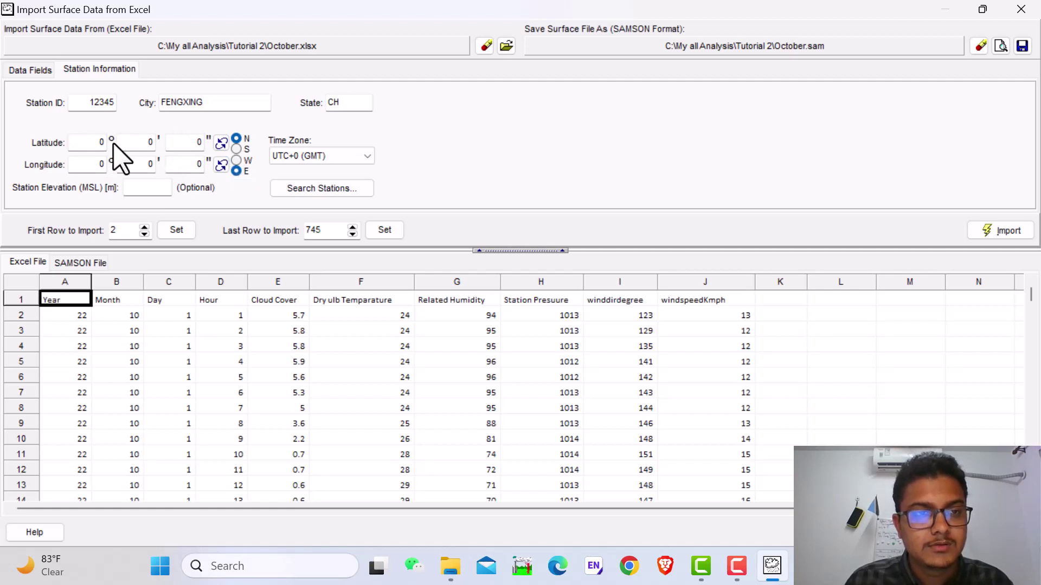
{"action": "left_click", "coordinate": [97, 145]}
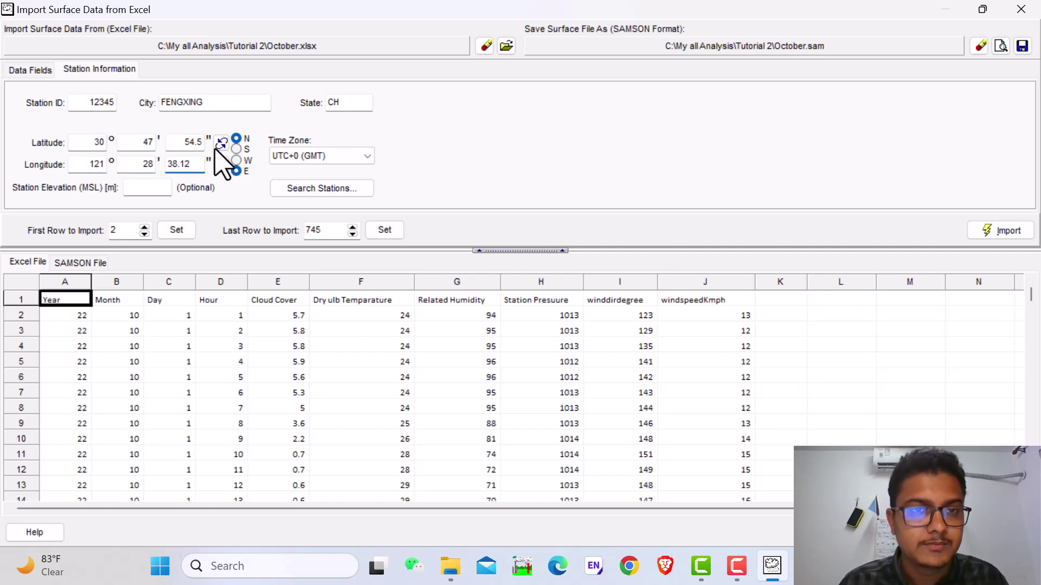
{"action": "left_click", "coordinate": [302, 157]}
{"action": "scroll", "coordinate": [303, 174], "scroll_direction": "up", "scroll_amount": 3}
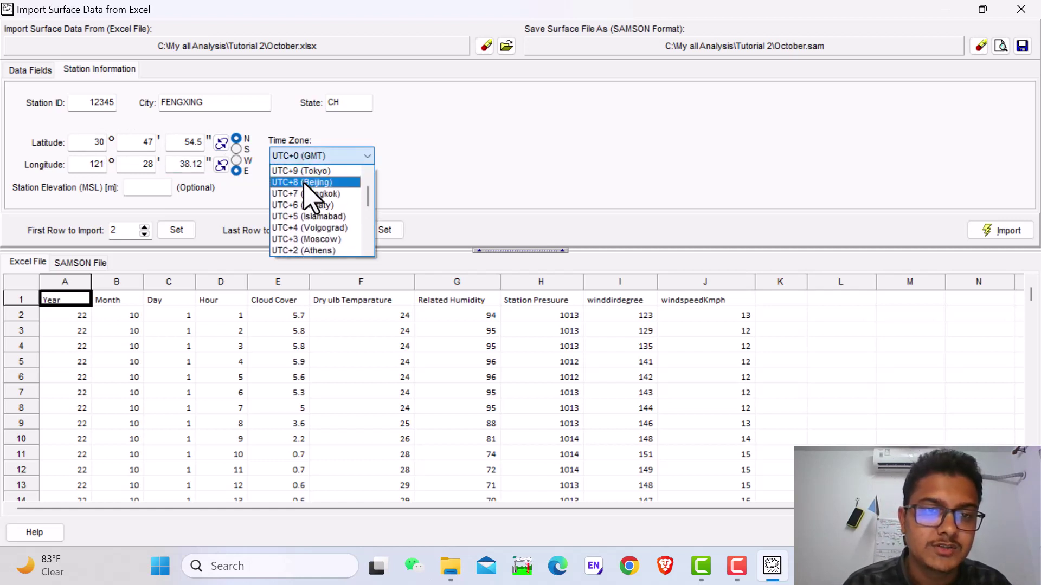
{"action": "left_click", "coordinate": [312, 184]}
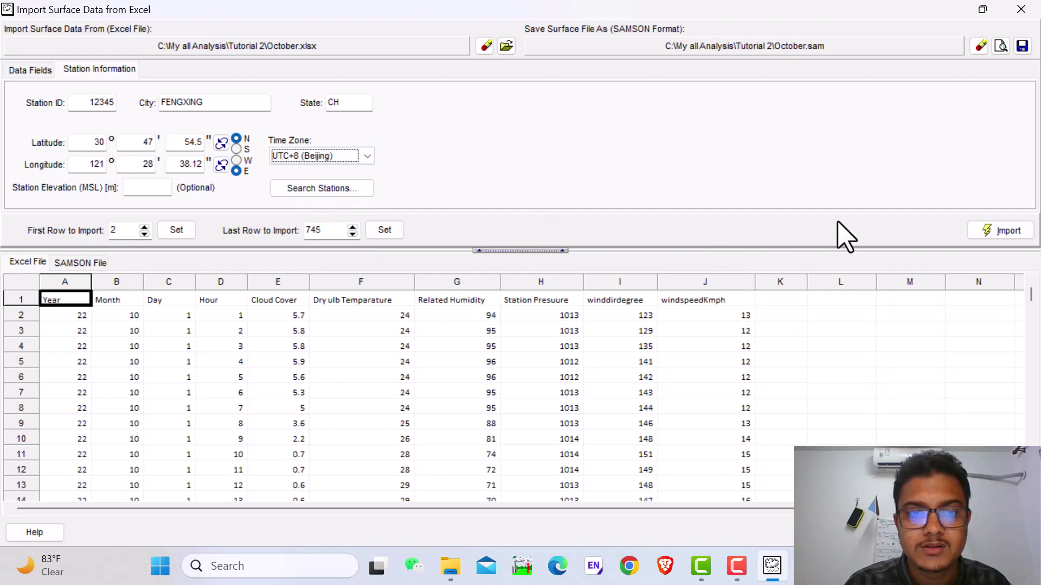
Step: Import the worksheet into the SAMSON file October.sam and review its hourly records, closing the file and the import window
{"action": "left_click", "coordinate": [1006, 233]}
{"action": "left_click", "coordinate": [560, 352]}
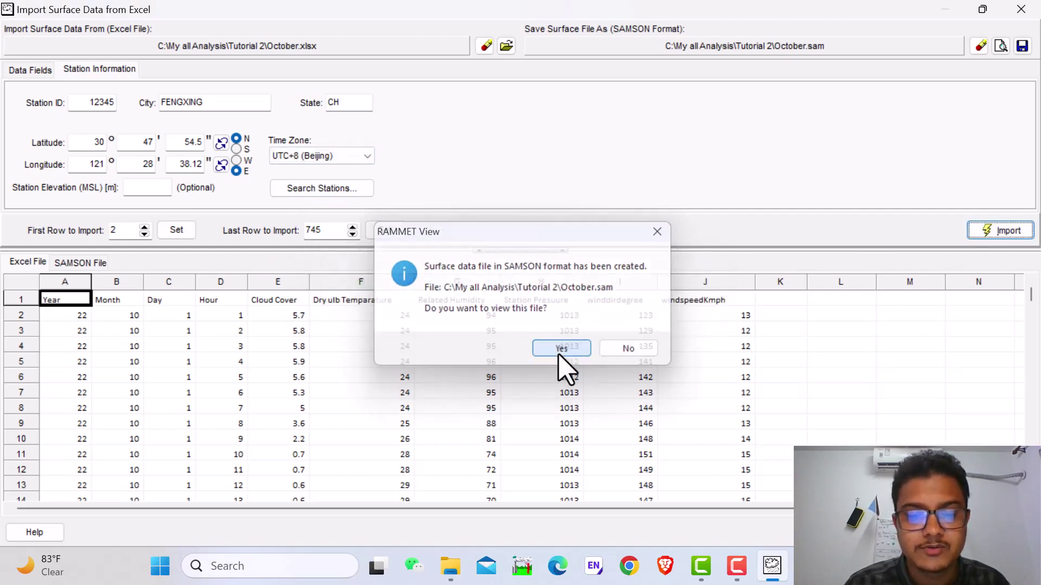
{"action": "scroll", "coordinate": [561, 355], "scroll_direction": "down", "scroll_amount": 2}
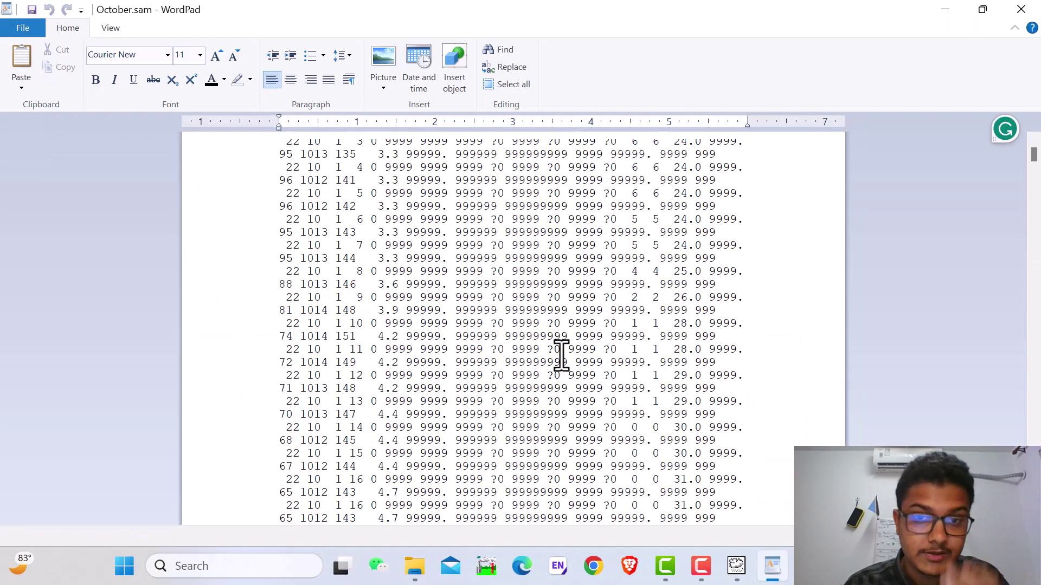
{"action": "scroll", "coordinate": [562, 356], "scroll_direction": "down", "scroll_amount": 20}
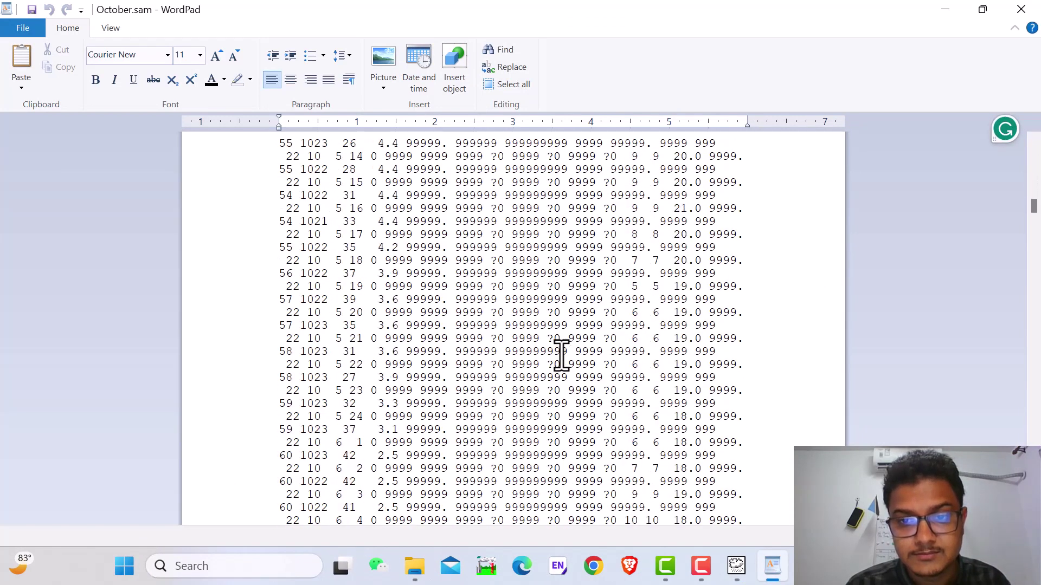
{"action": "scroll", "coordinate": [561, 355], "scroll_direction": "down", "scroll_amount": 20}
{"action": "left_click", "coordinate": [1021, 9]}
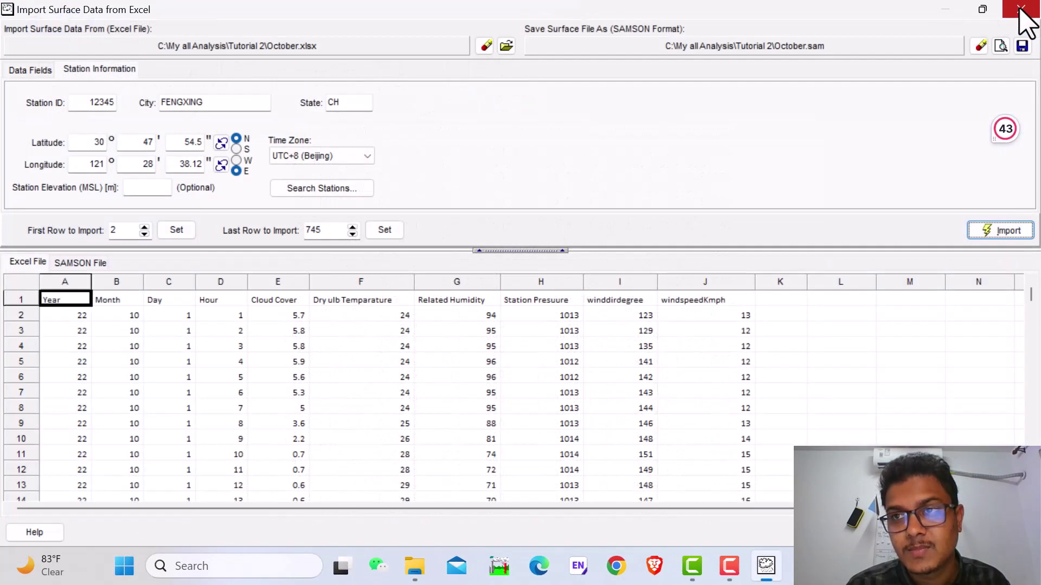
{"action": "left_click", "coordinate": [1020, 8]}
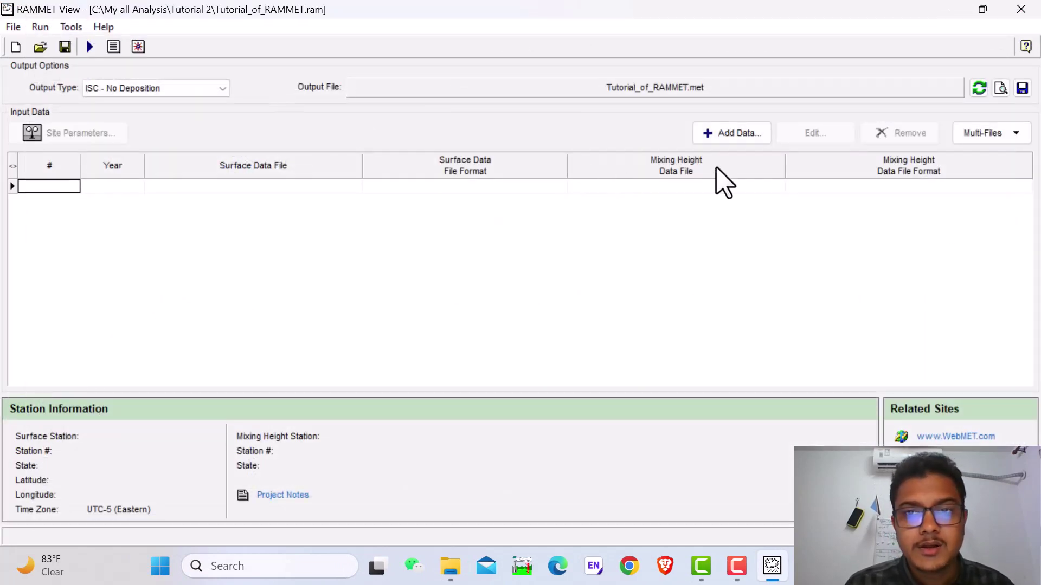
Step: Start a new input data record with October.sam as the hourly surface data file in SAMSON format
{"action": "left_click", "coordinate": [732, 134]}
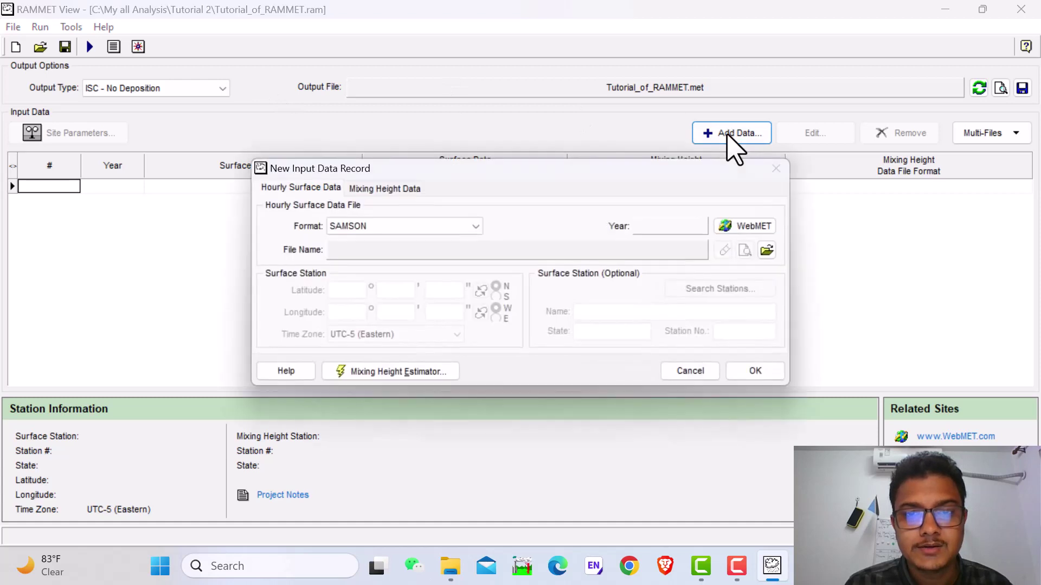
{"action": "left_click", "coordinate": [766, 250]}
{"action": "left_click", "coordinate": [689, 228]}
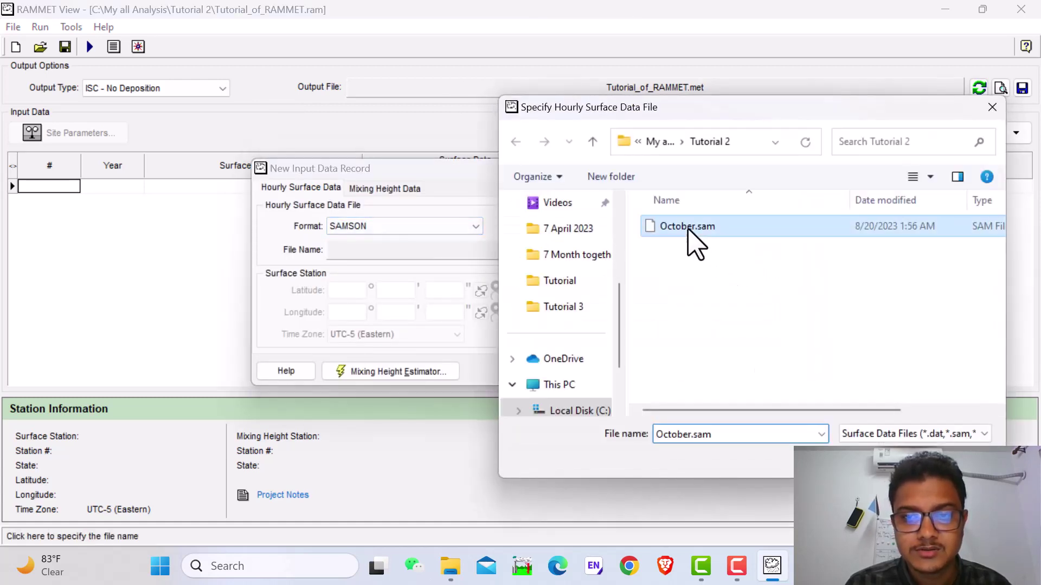
{"action": "double_click", "coordinate": [688, 228]}
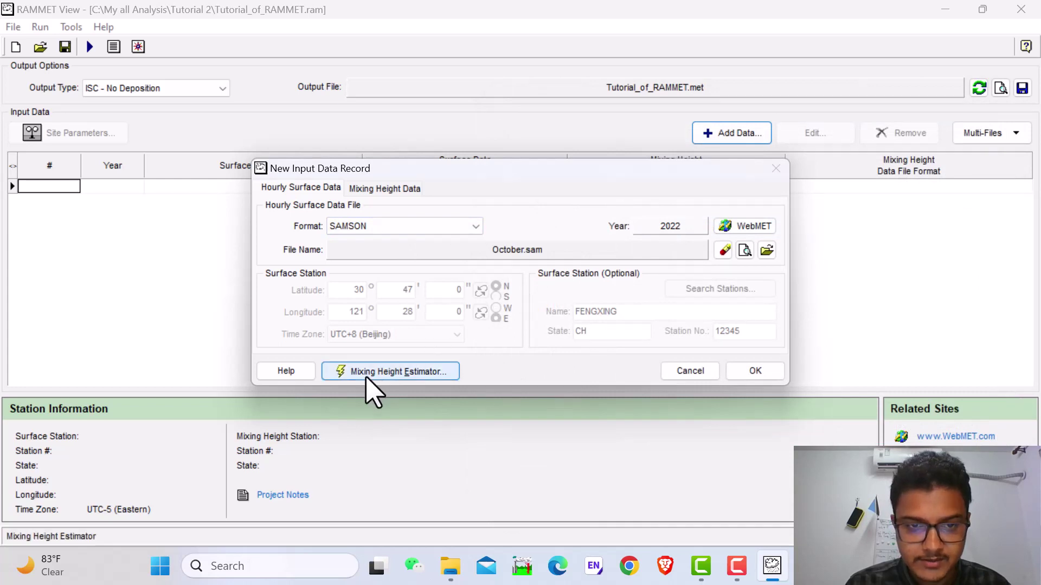
{"action": "left_click_drag", "start_coordinate": [487, 169], "coordinate": [467, 224]}
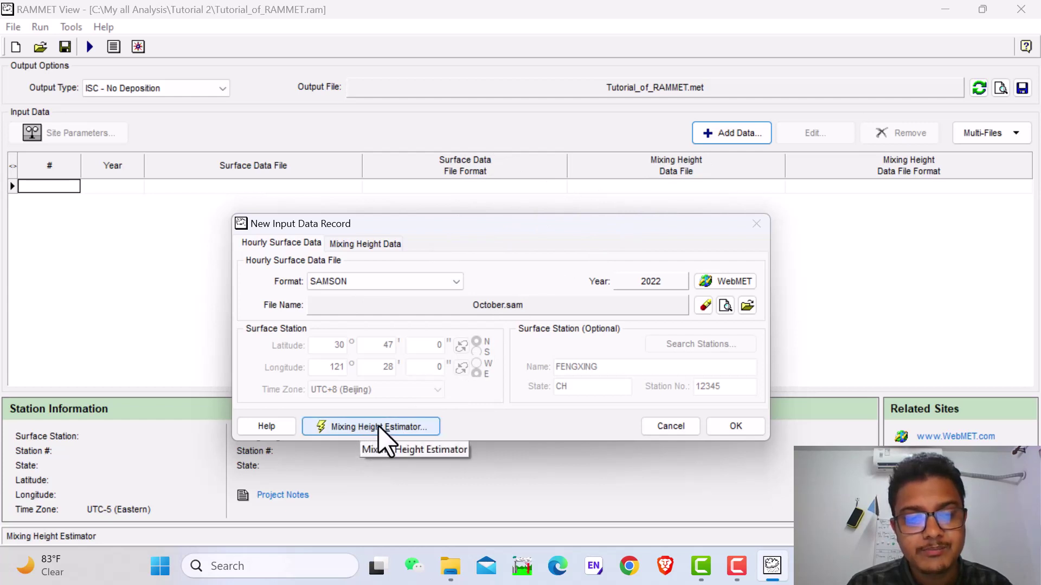
Step: Start the mixing height estimation for October.sam with October.txt as output and set the albedo to the urban winter value of 0.35
{"action": "left_click", "coordinate": [402, 428]}
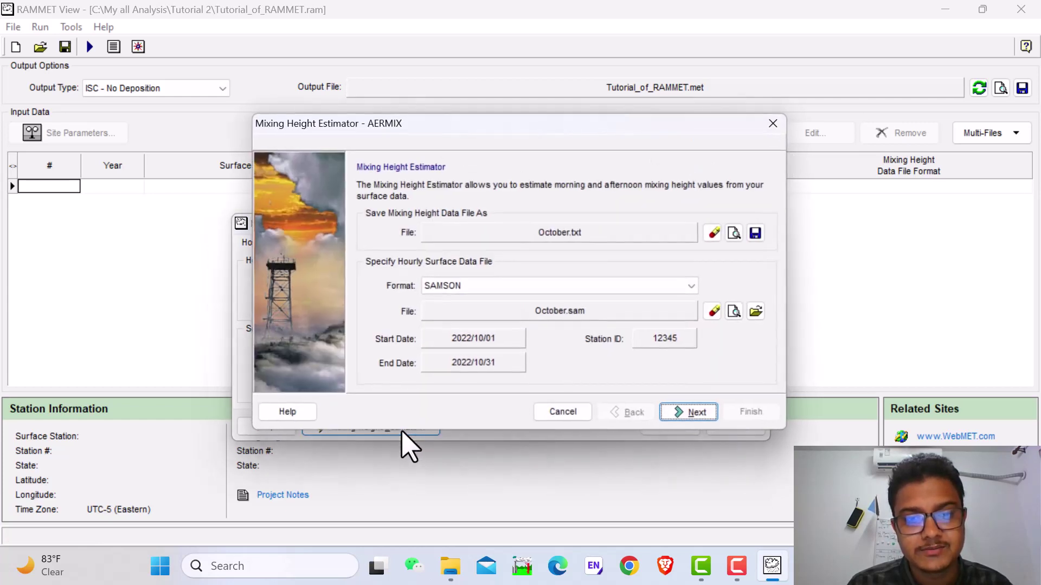
{"action": "left_click", "coordinate": [694, 423]}
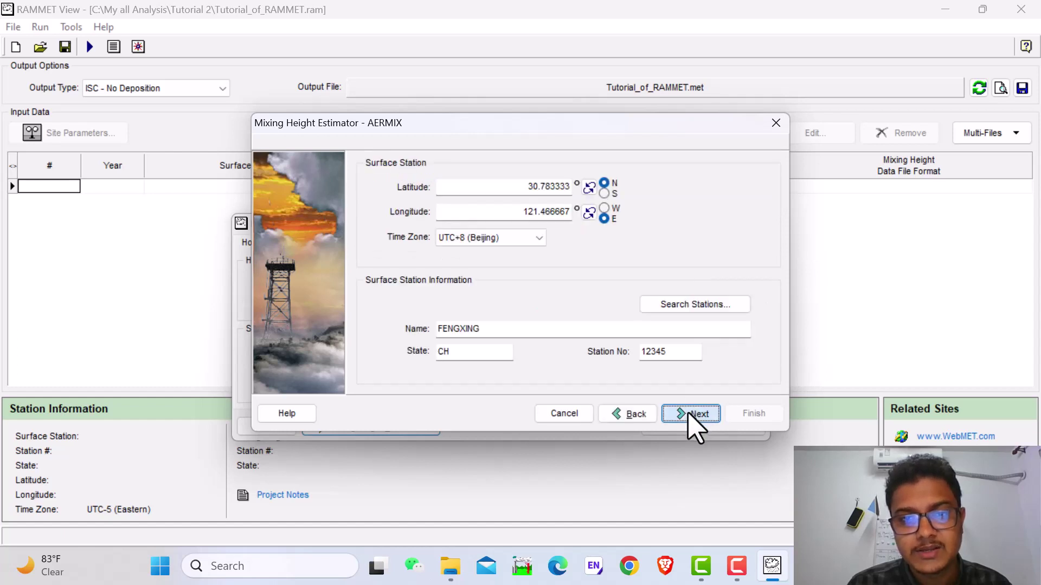
{"action": "left_click", "coordinate": [694, 422]}
{"action": "left_click", "coordinate": [643, 285]}
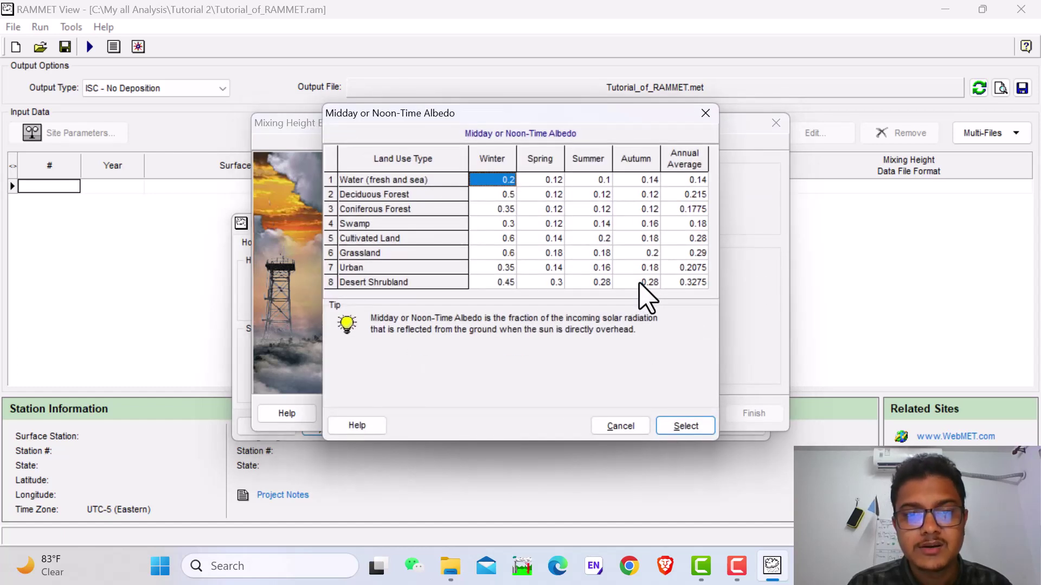
{"action": "left_click_drag", "start_coordinate": [523, 132], "coordinate": [798, 163]}
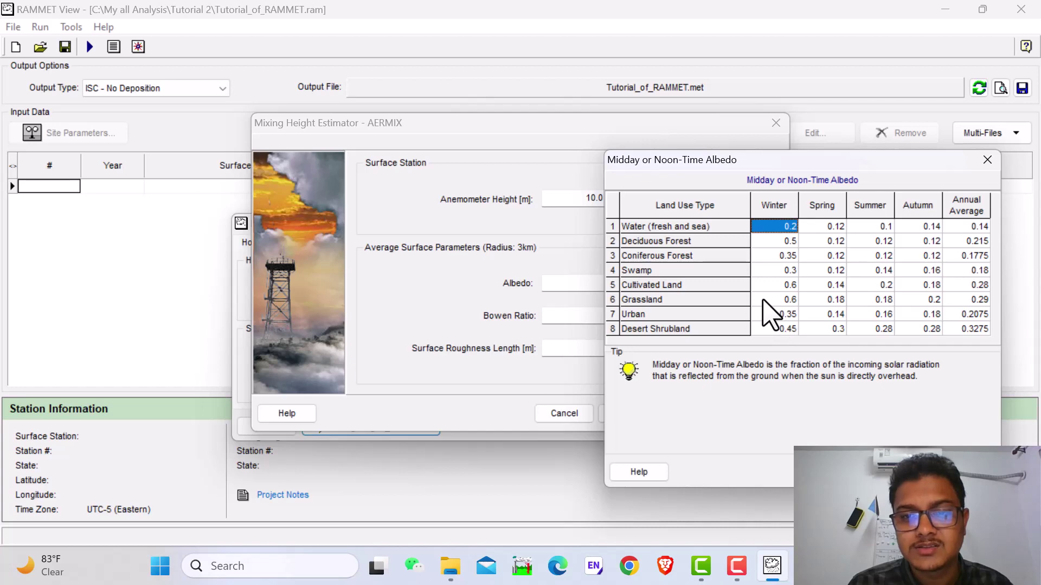
{"action": "left_click", "coordinate": [780, 316]}
{"action": "double_click", "coordinate": [775, 316]}
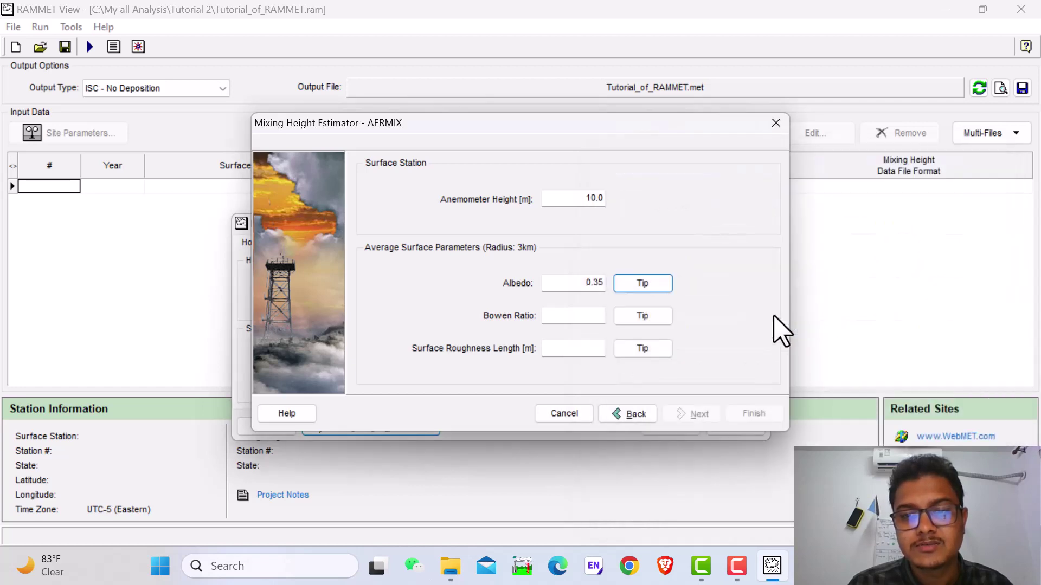
Step: Set the Bowen ratio to the urban winter value of 1.5 and the surface roughness length to 1.0 m
{"action": "left_click", "coordinate": [644, 319]}
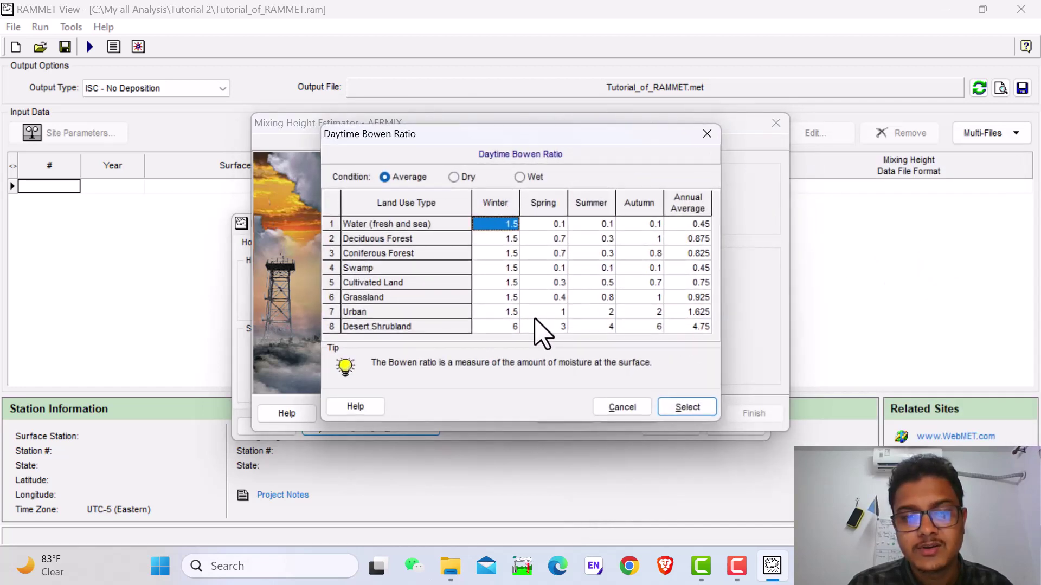
{"action": "double_click", "coordinate": [505, 313]}
{"action": "left_click", "coordinate": [643, 348]}
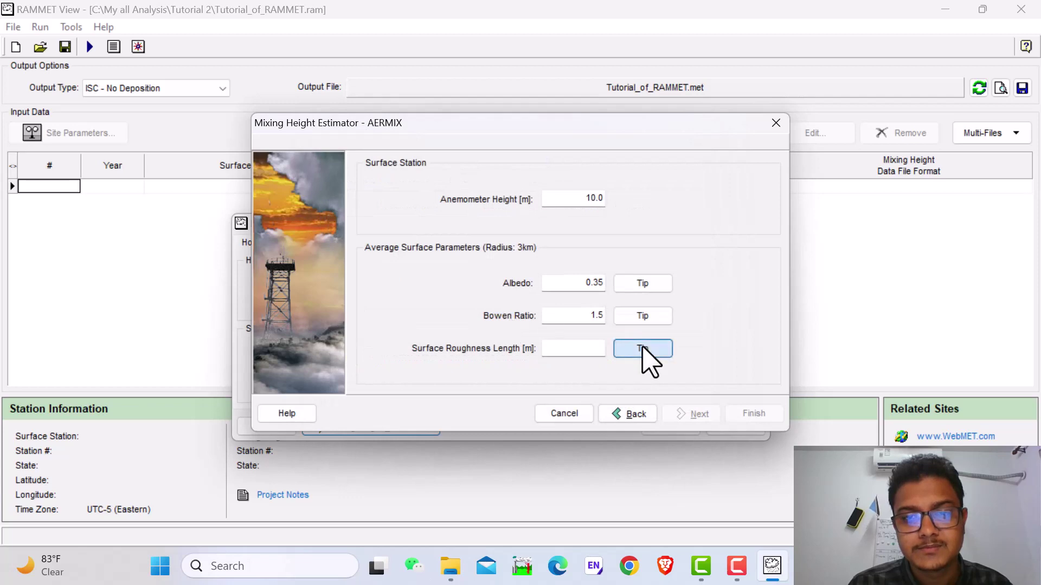
{"action": "double_click", "coordinate": [496, 267]}
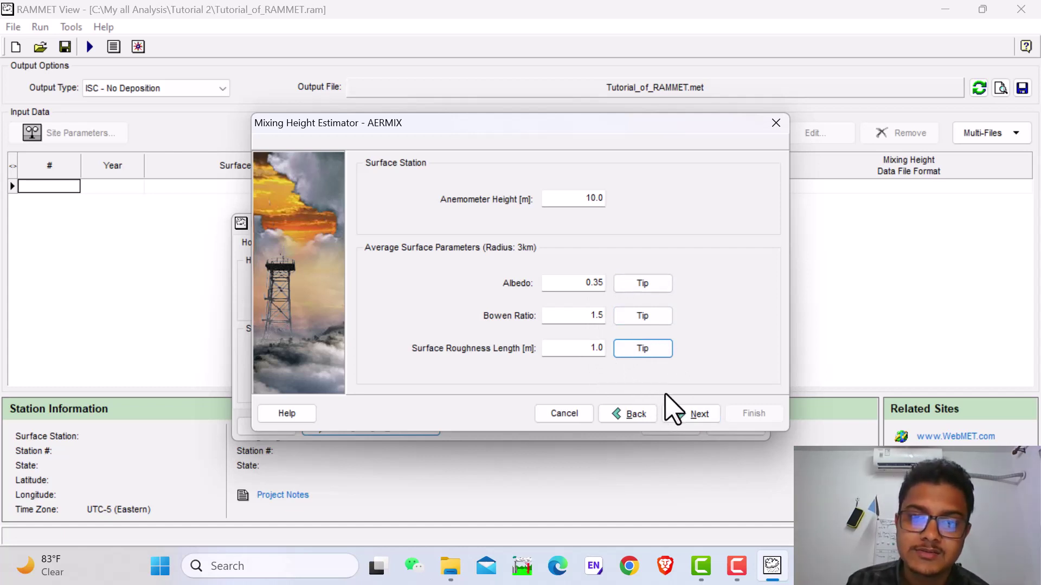
Step: Run the mixing height estimator and add the completed record to the project's input data
{"action": "left_click", "coordinate": [684, 415]}
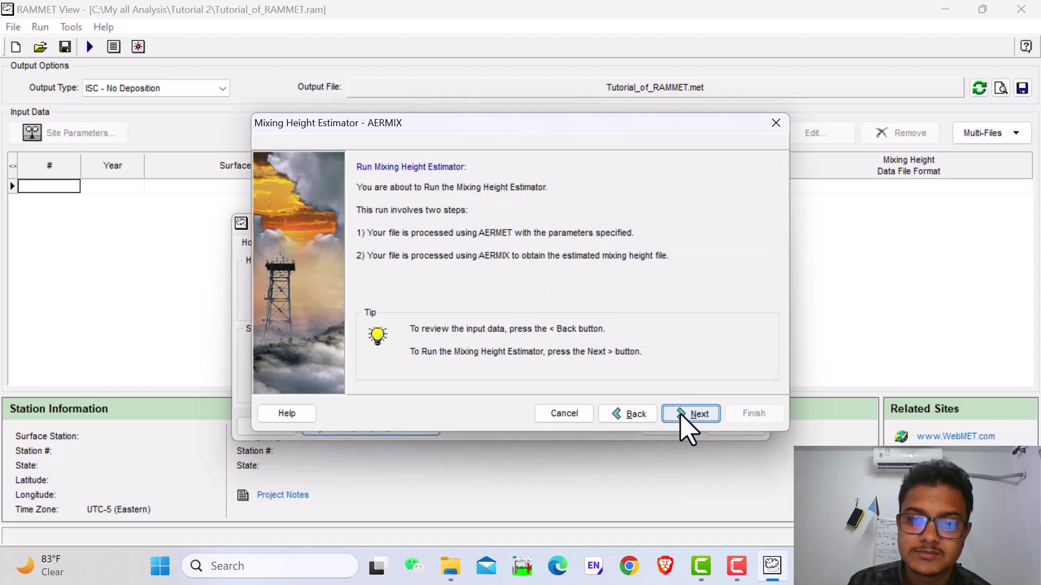
{"action": "left_click", "coordinate": [684, 414]}
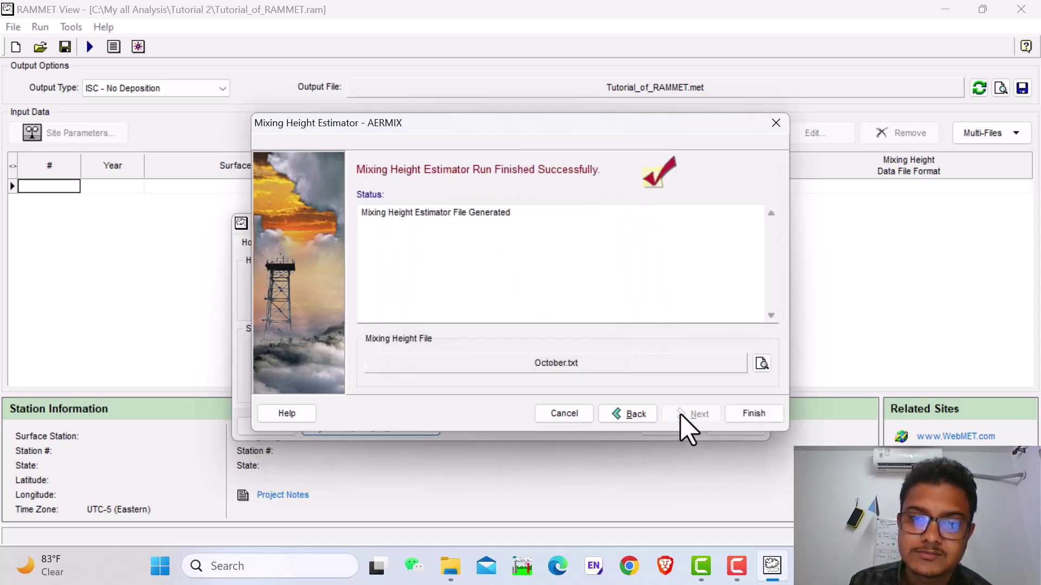
{"action": "left_click", "coordinate": [745, 413]}
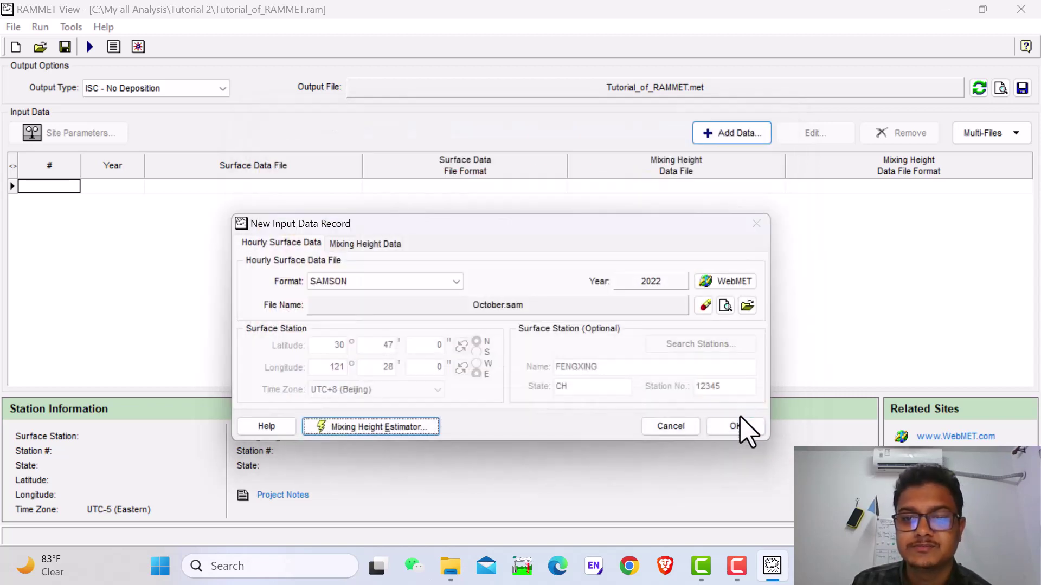
{"action": "left_click", "coordinate": [740, 429]}
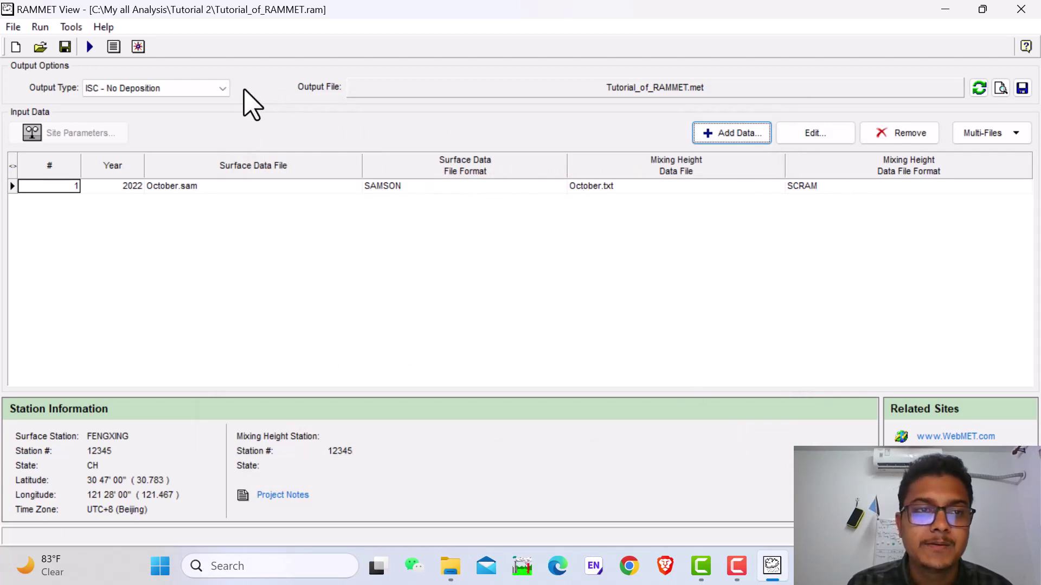
Step: Run the RAMMET preprocessor on the October record to create the output file Tutorial_of_RAMMET.met
{"action": "left_click", "coordinate": [91, 48]}
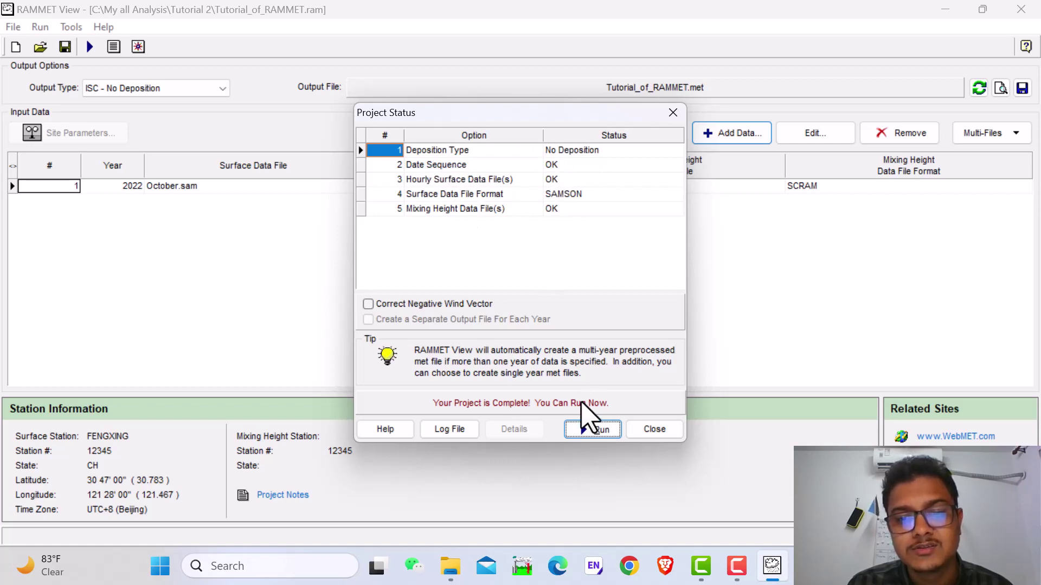
{"action": "left_click", "coordinate": [583, 427]}
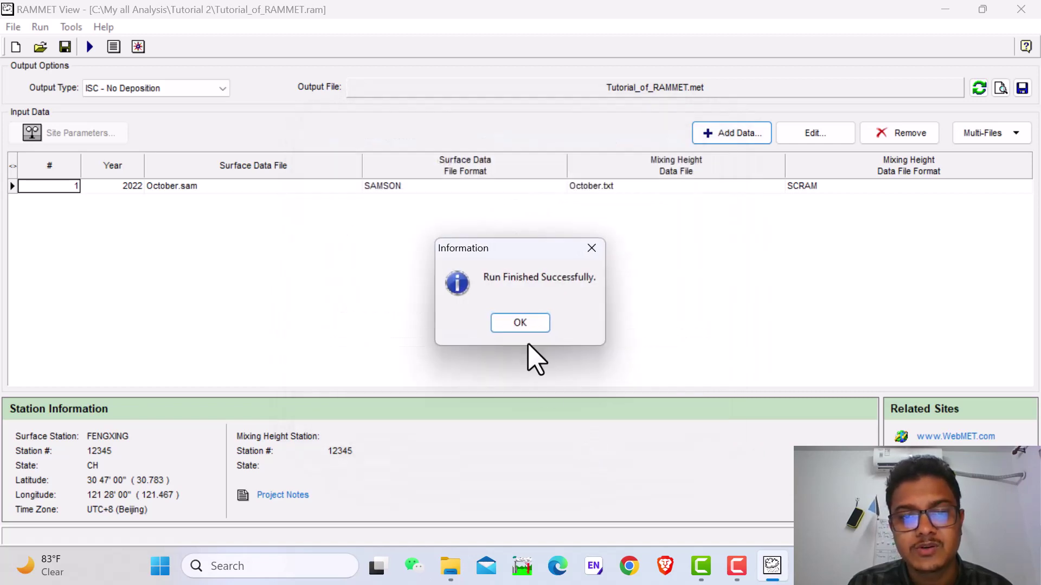
{"action": "left_click", "coordinate": [516, 324]}
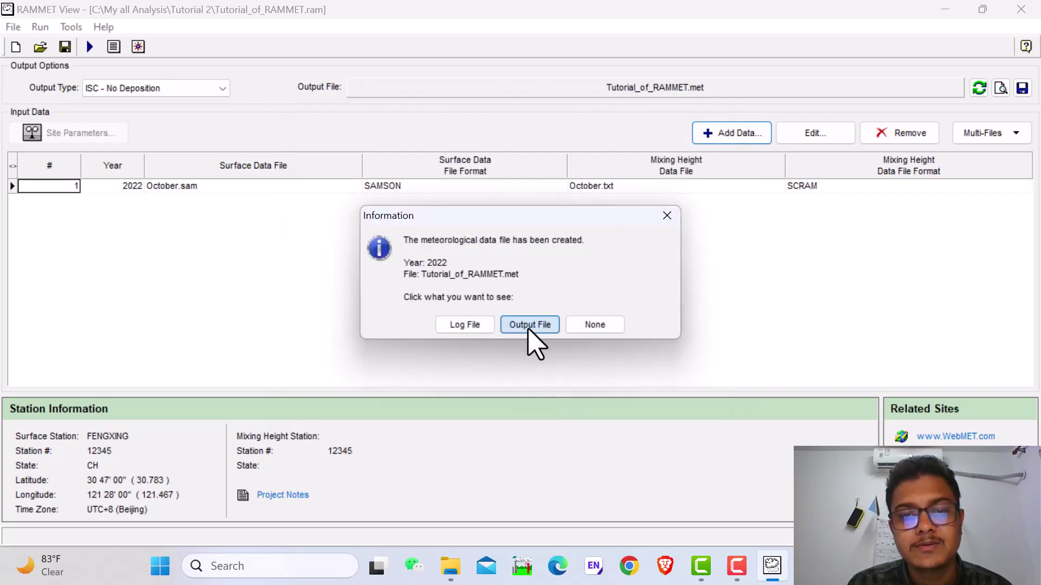
Step: Examine the hourly wind, temperature, stability and mixing height records in the preprocessed output file, and close it
{"action": "left_click", "coordinate": [529, 327]}
{"action": "left_click", "coordinate": [567, 357]}
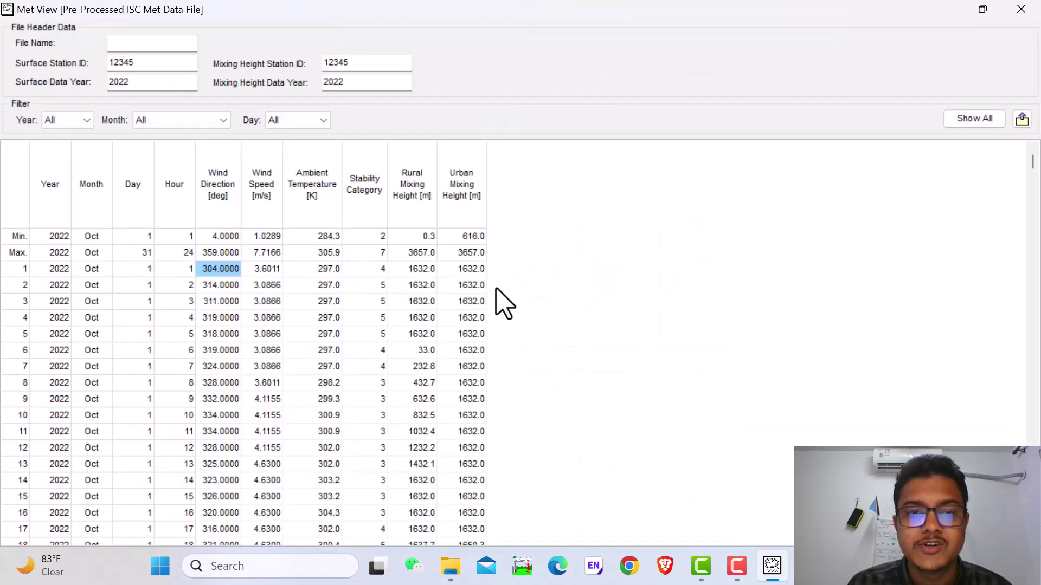
{"action": "left_click", "coordinate": [372, 302]}
{"action": "key", "text": "Down"}
{"action": "key", "text": "Down"}
{"action": "key", "text": "Down"}
{"action": "key", "text": "Down"}
{"action": "key", "text": "Down"}
{"action": "key", "text": "Down"}
{"action": "key", "text": "Down"}
{"action": "key", "text": "Down"}
{"action": "key", "text": "Down"}
{"action": "key", "text": "Down"}
{"action": "key", "text": "Down"}
{"action": "key", "text": "Down"}
{"action": "key", "text": "Down"}
{"action": "key", "text": "Down"}
{"action": "key", "text": "Down"}
{"action": "key", "text": "Down"}
{"action": "key", "text": "Down"}
{"action": "key", "text": "Down"}
{"action": "key", "text": "Down"}
{"action": "key", "text": "Down"}
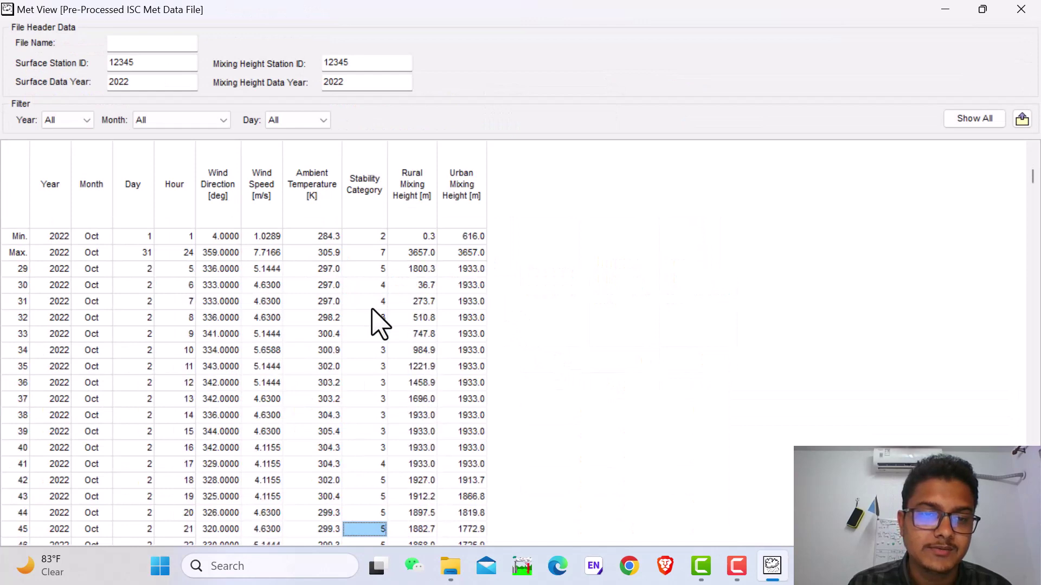
{"action": "key", "text": "Down"}
{"action": "key", "text": "Down"}
{"action": "key", "text": "Down"}
{"action": "key", "text": "Down"}
{"action": "key", "text": "Down"}
{"action": "key", "text": "Down"}
{"action": "key", "text": "Down"}
{"action": "key", "text": "Down"}
{"action": "key", "text": "Down"}
{"action": "key", "text": "Down"}
{"action": "key", "text": "Down"}
{"action": "key", "text": "Down"}
{"action": "key", "text": "Down"}
{"action": "key", "text": "Down"}
{"action": "key", "text": "Down"}
{"action": "key", "text": "Down"}
{"action": "key", "text": "Down"}
{"action": "key", "text": "Down"}
{"action": "key", "text": "Down"}
{"action": "key", "text": "Down"}
{"action": "left_click", "coordinate": [1021, 9]}
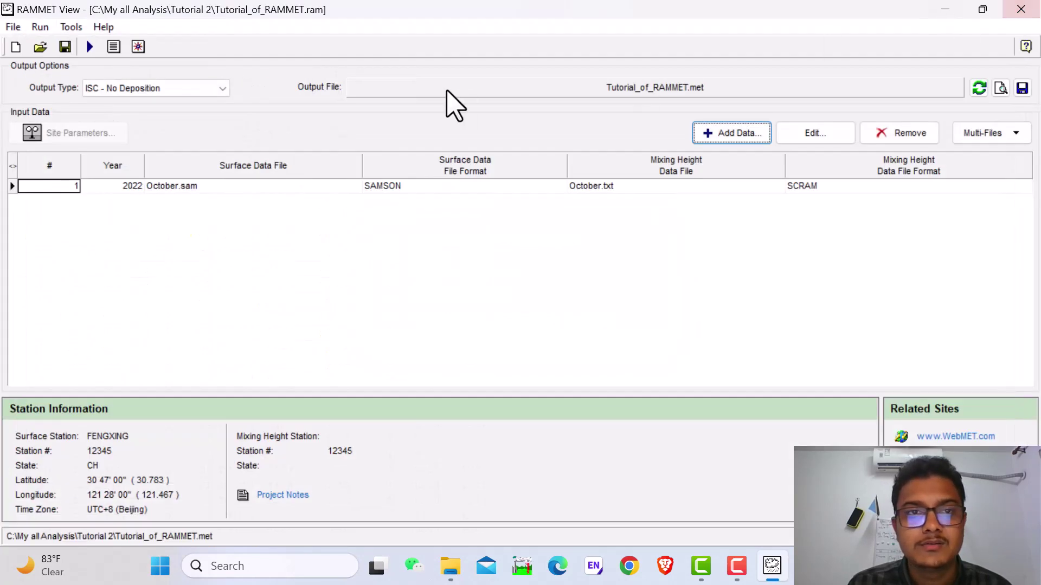
Step: Plot the preprocessed output file as a wind rose in WRPLOT View with the orientation set to Flow Vector (blowing to)
{"action": "left_click", "coordinate": [138, 47]}
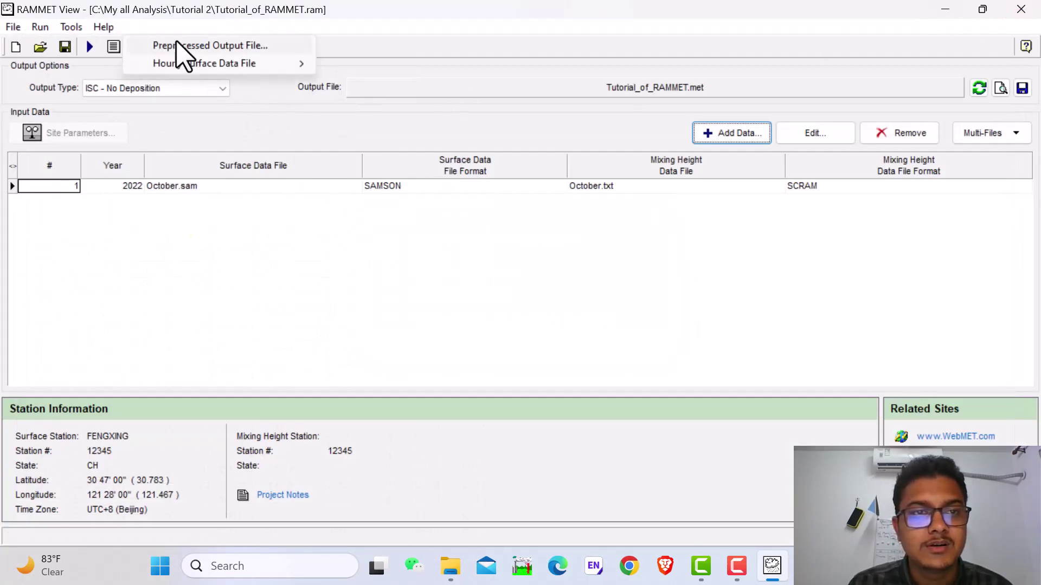
{"action": "left_click", "coordinate": [210, 52]}
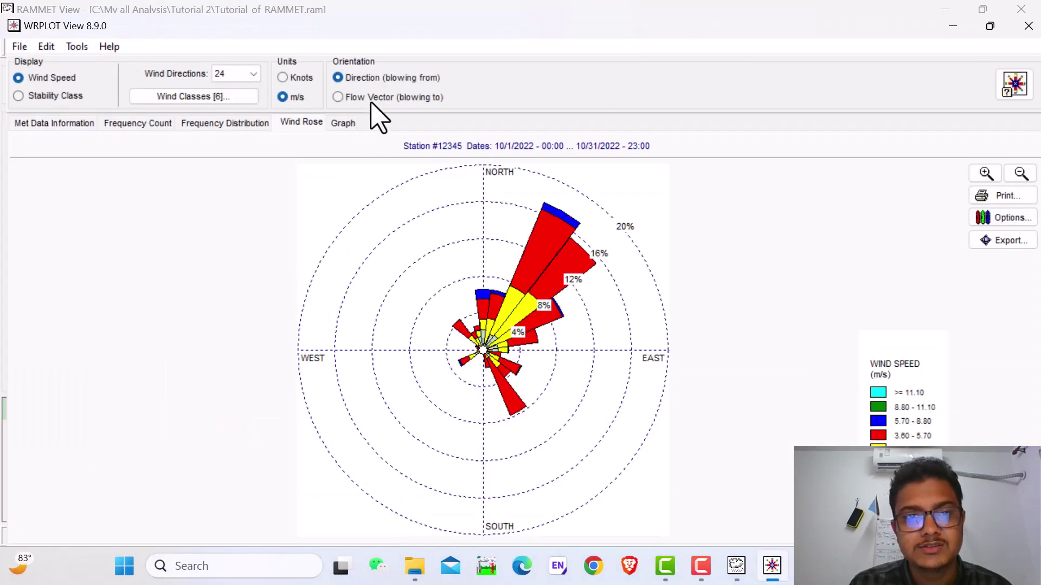
{"action": "left_click", "coordinate": [371, 103]}
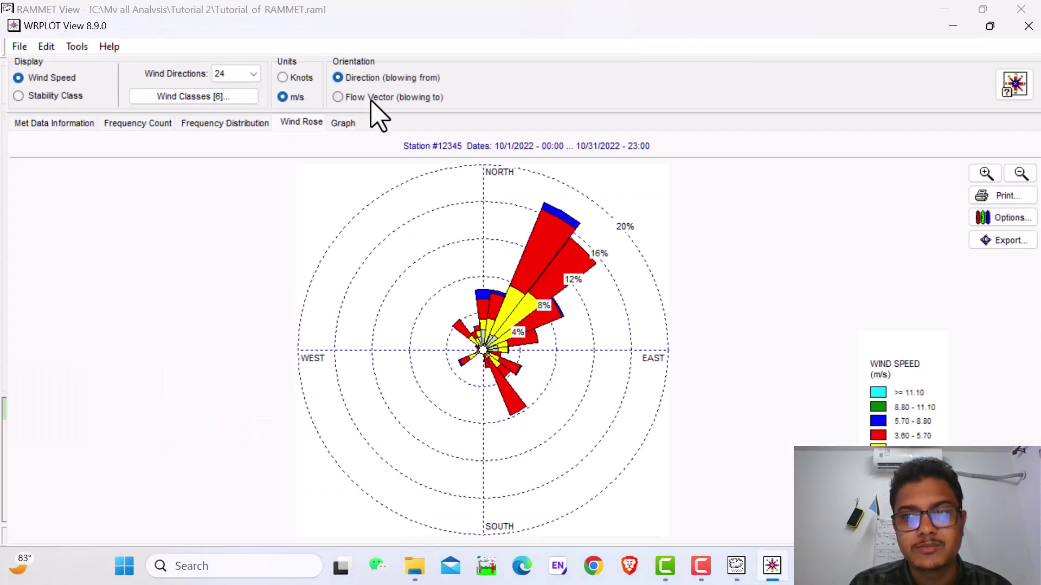
Step: Start exporting the wind rose to Google Earth and set the plot centre's latitude to 30° 47' 54.5" N
{"action": "left_click", "coordinate": [1008, 241]}
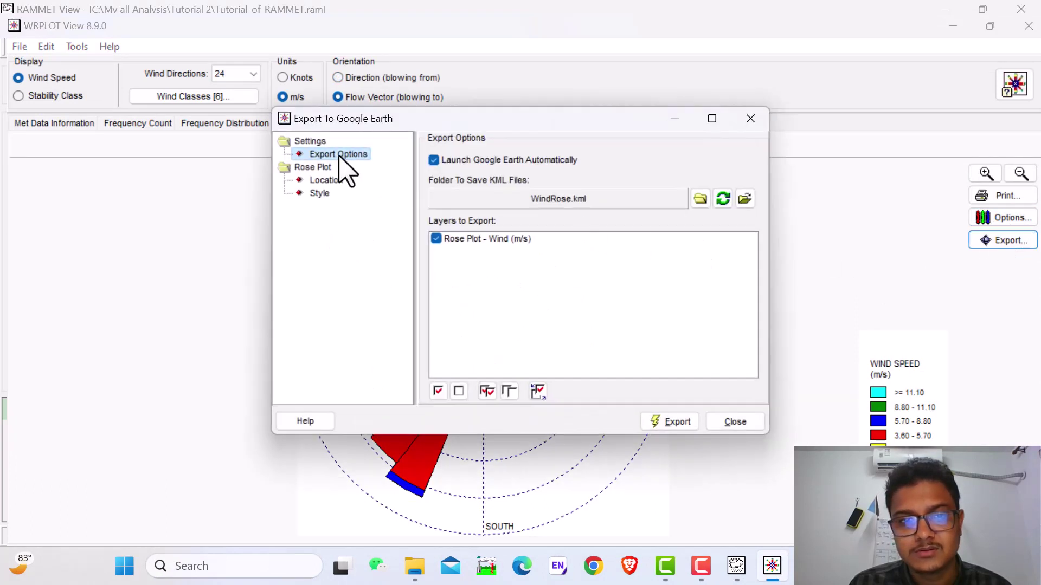
{"action": "left_click", "coordinate": [324, 180]}
{"action": "left_click", "coordinate": [500, 178]}
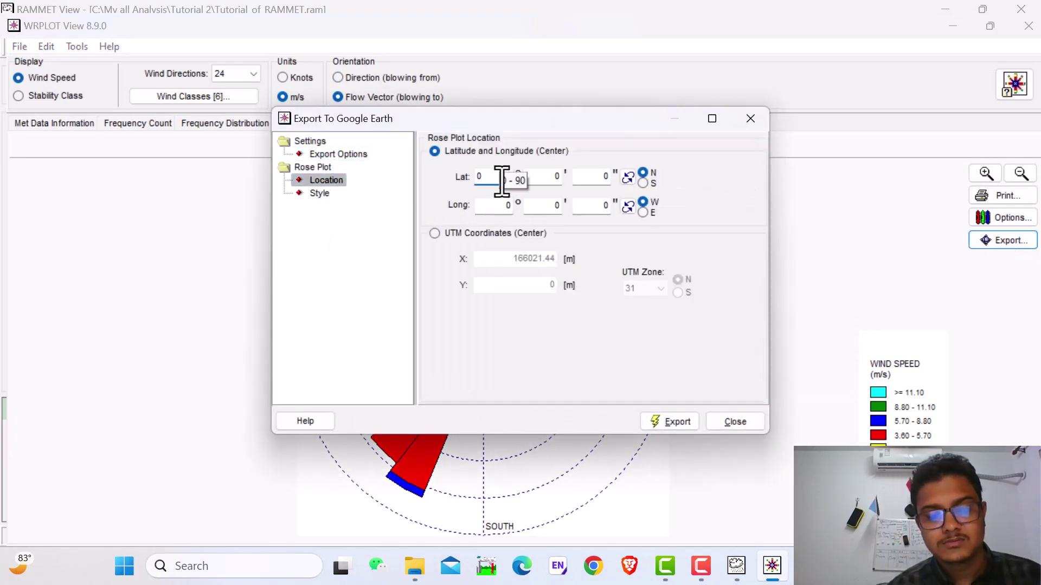
{"action": "key", "text": "BackSpace"}
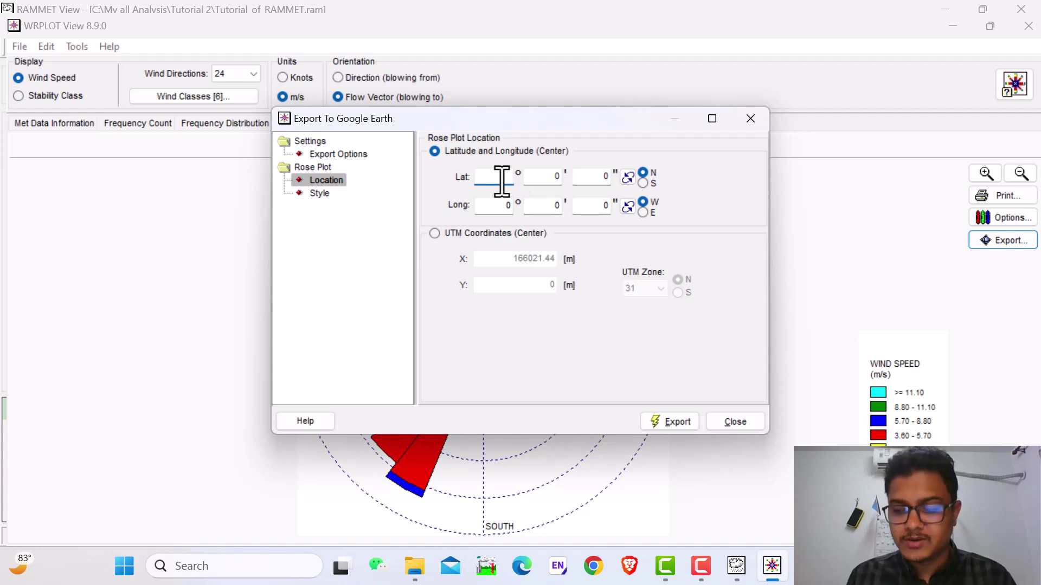
{"action": "type", "text": "30"}
{"action": "key", "text": "Tab"}
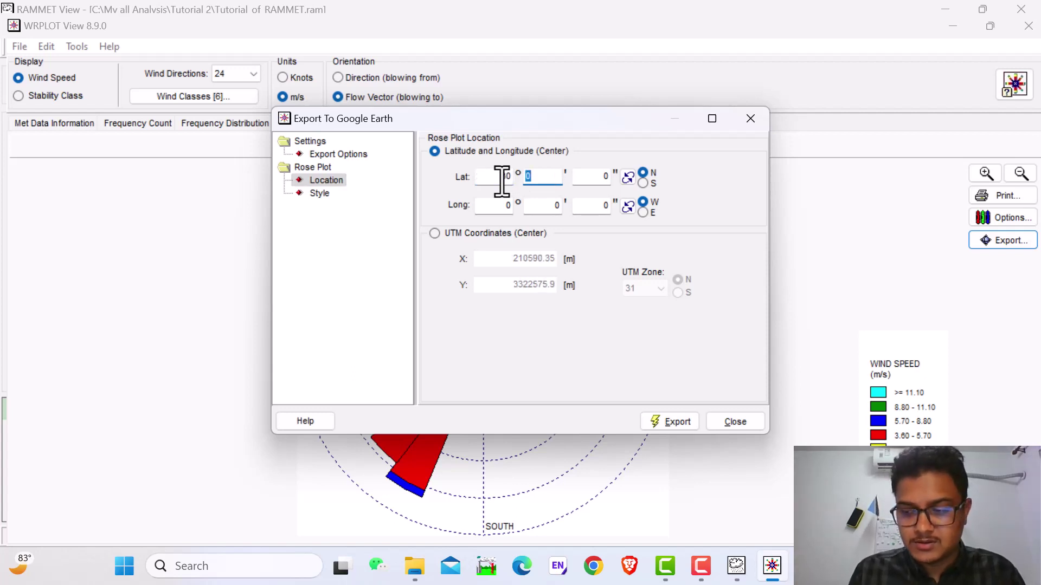
{"action": "type", "text": "4"}
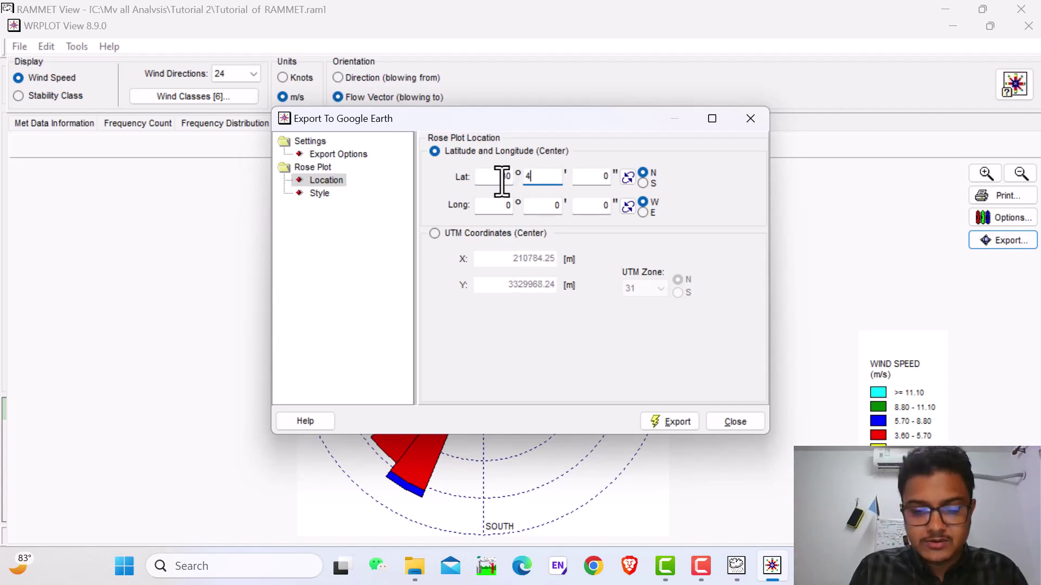
{"action": "type", "text": "87"}
{"action": "key", "text": "Tab"}
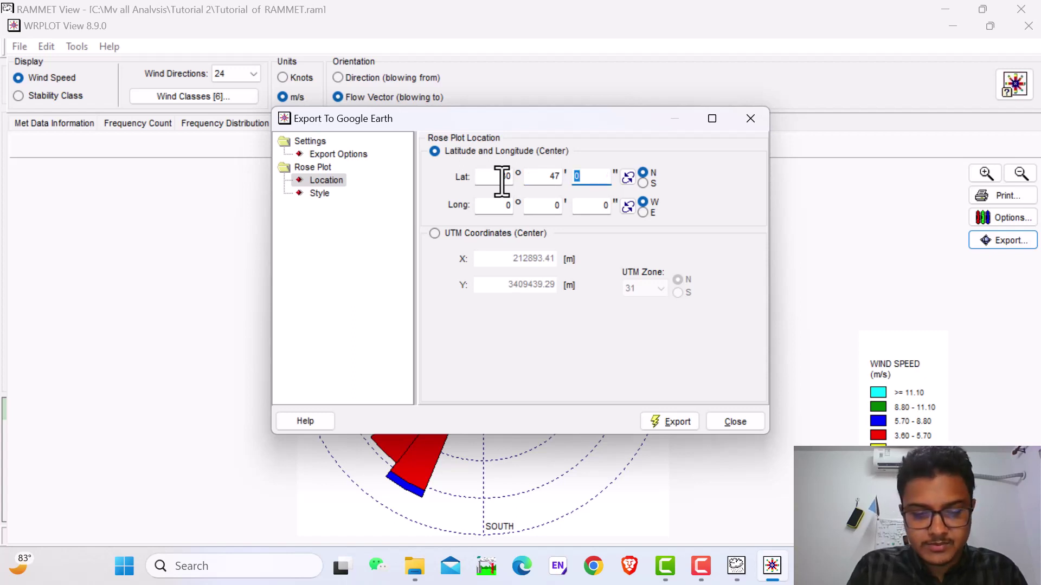
{"action": "type", "text": "54.5"}
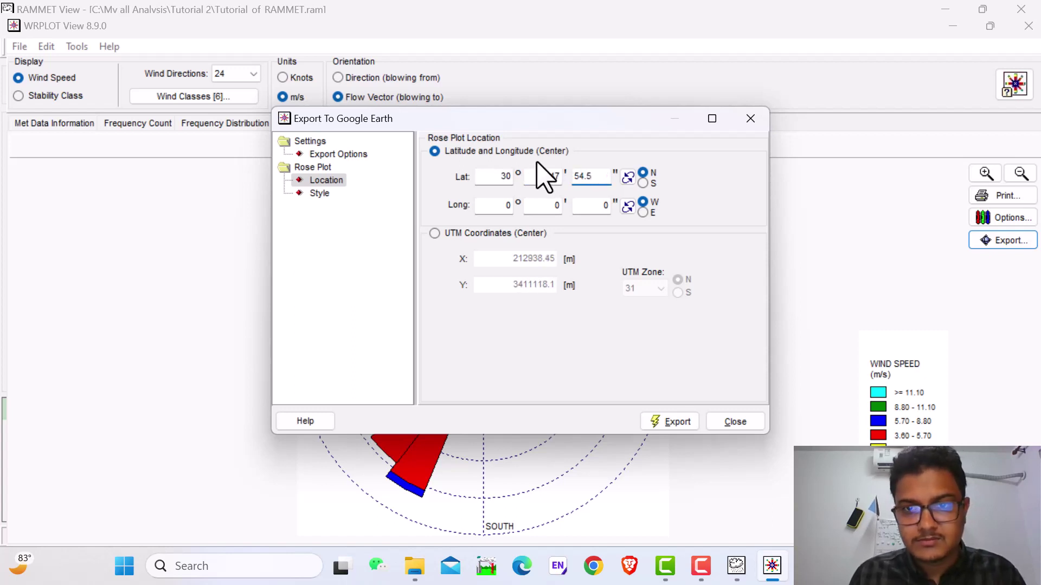
Step: Set the plot centre's longitude to 121° 28' 38.12" E and export the wind rose to Google Earth, dismissing its start-up tips
{"action": "left_click", "coordinate": [644, 213]}
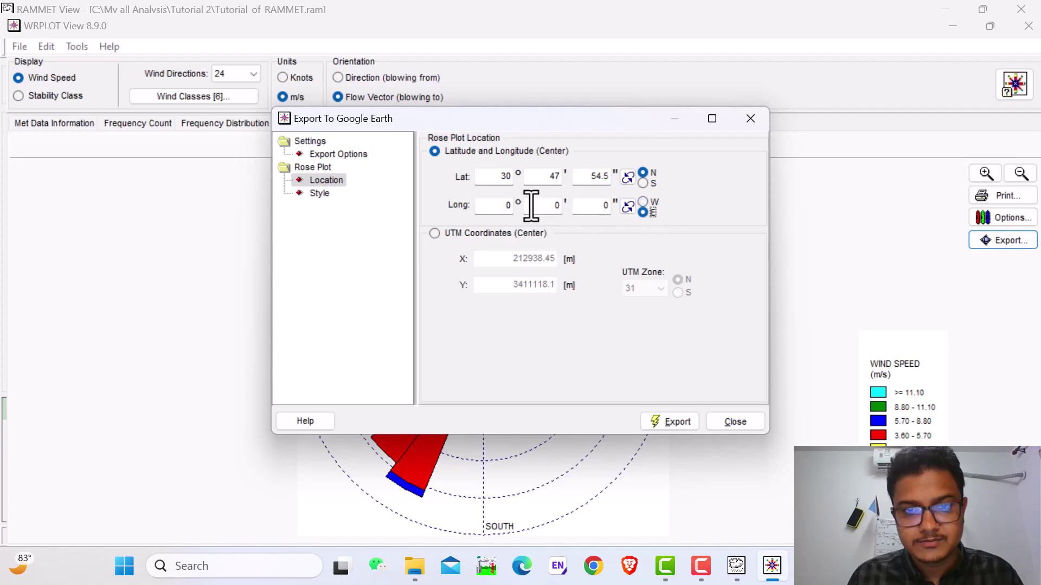
{"action": "type", "text": "121"}
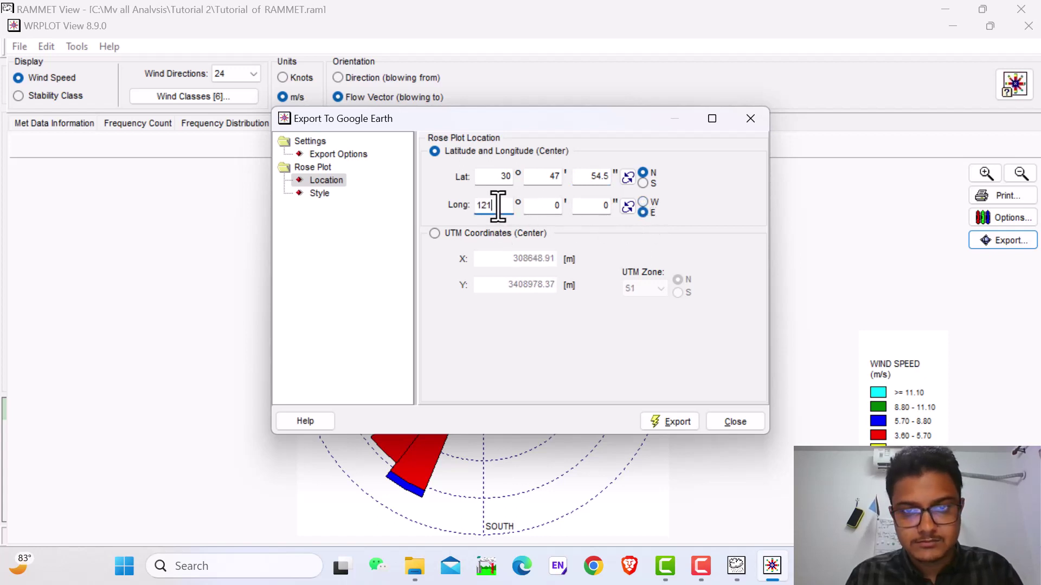
{"action": "key", "text": "Tab"}
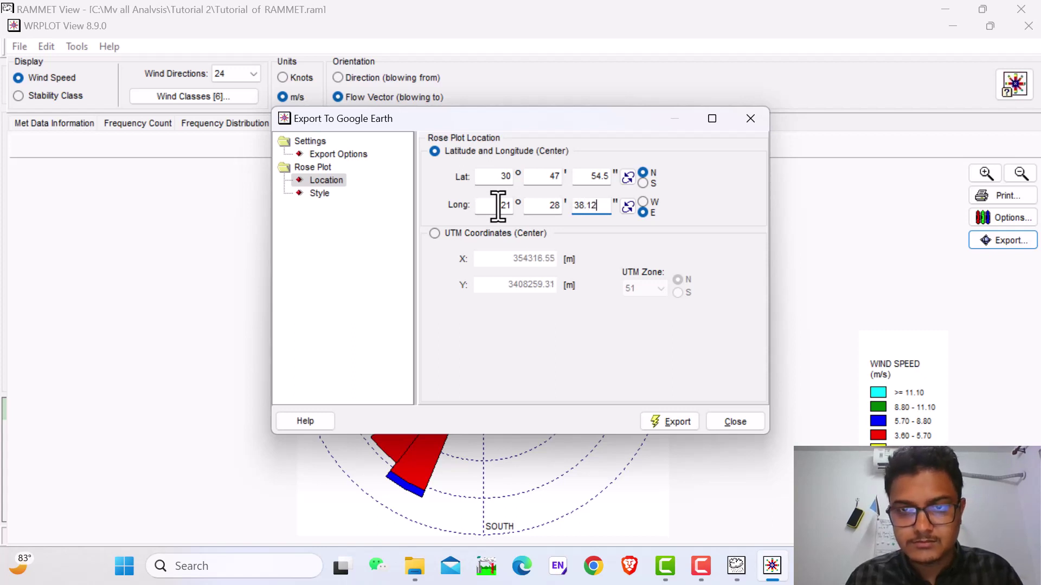
{"action": "left_click", "coordinate": [673, 421]}
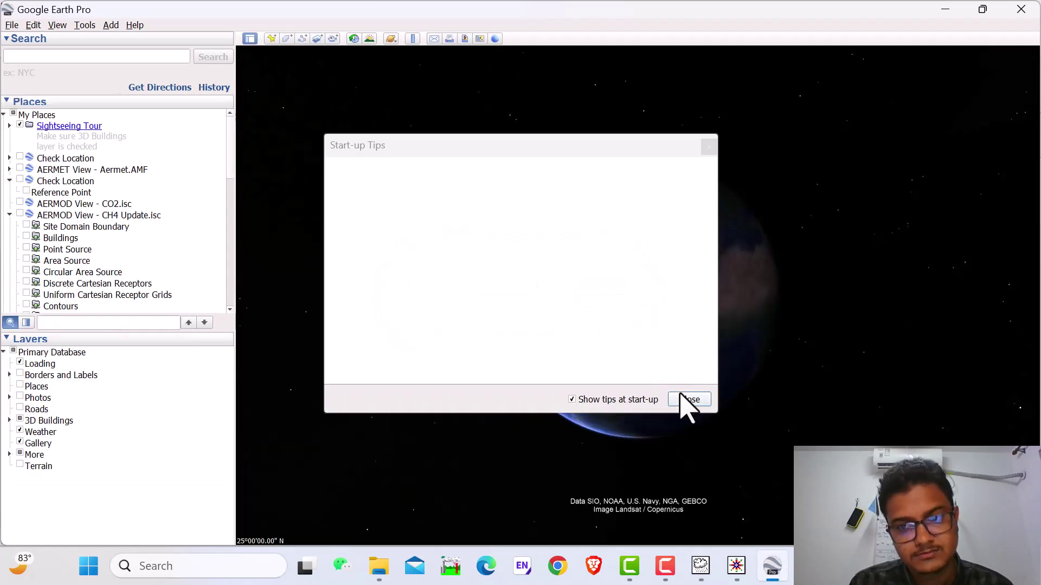
{"action": "left_click", "coordinate": [688, 399]}
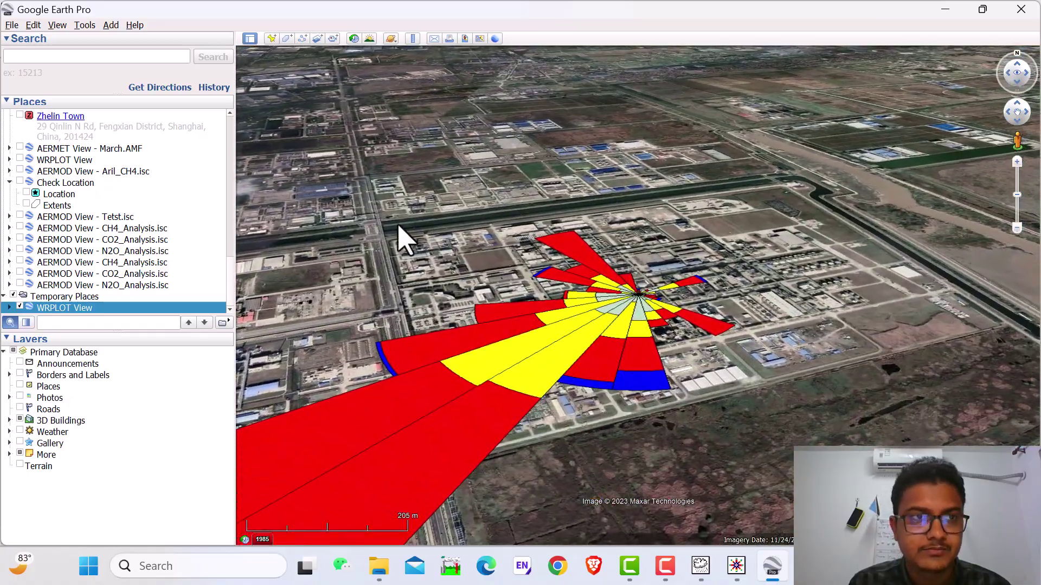
Step: Reset the tilt and compass in Google Earth Pro to inspect the wind rose from above, and switch back to RAMMET View
{"action": "left_click", "coordinate": [57, 25]}
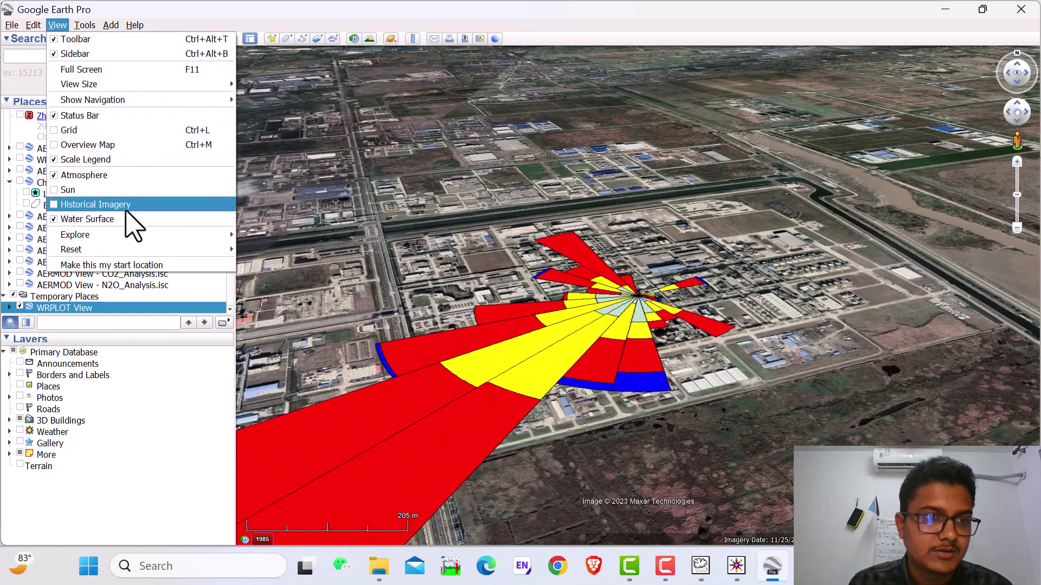
{"action": "mouse_move", "coordinate": [111, 248]}
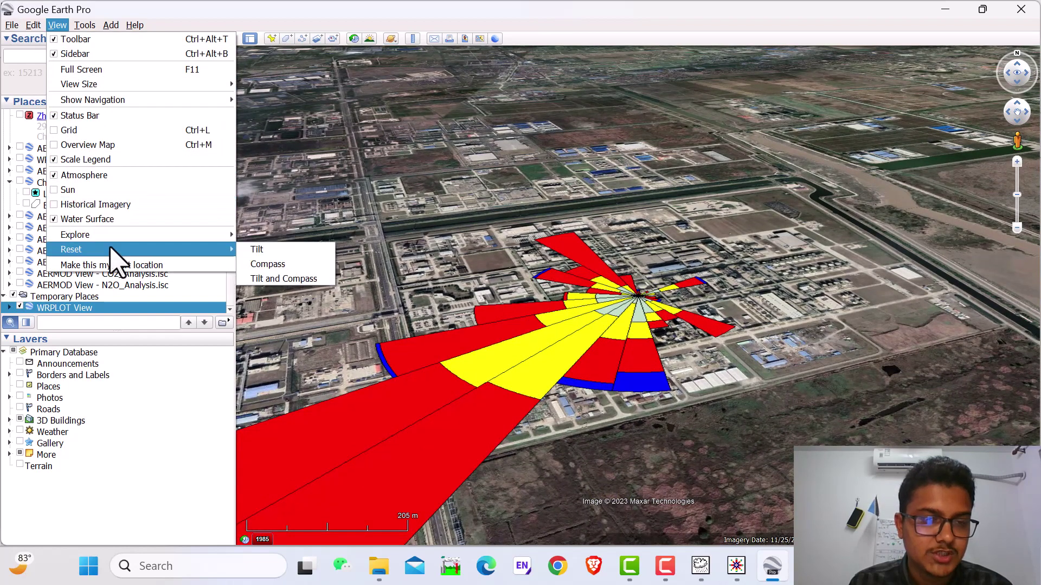
{"action": "left_click", "coordinate": [274, 278]}
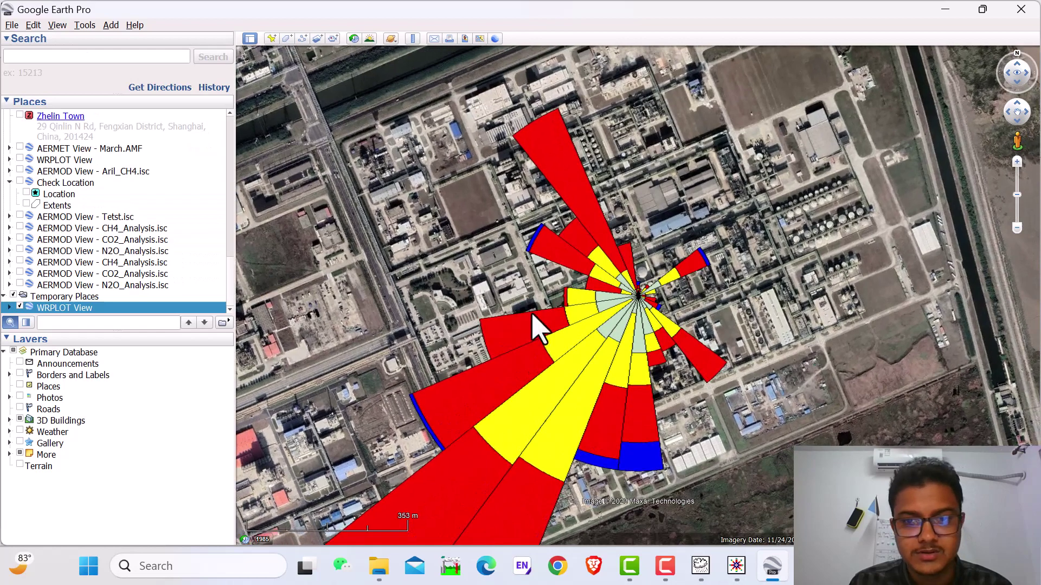
{"action": "scroll", "coordinate": [539, 328], "scroll_direction": "down", "scroll_amount": 3}
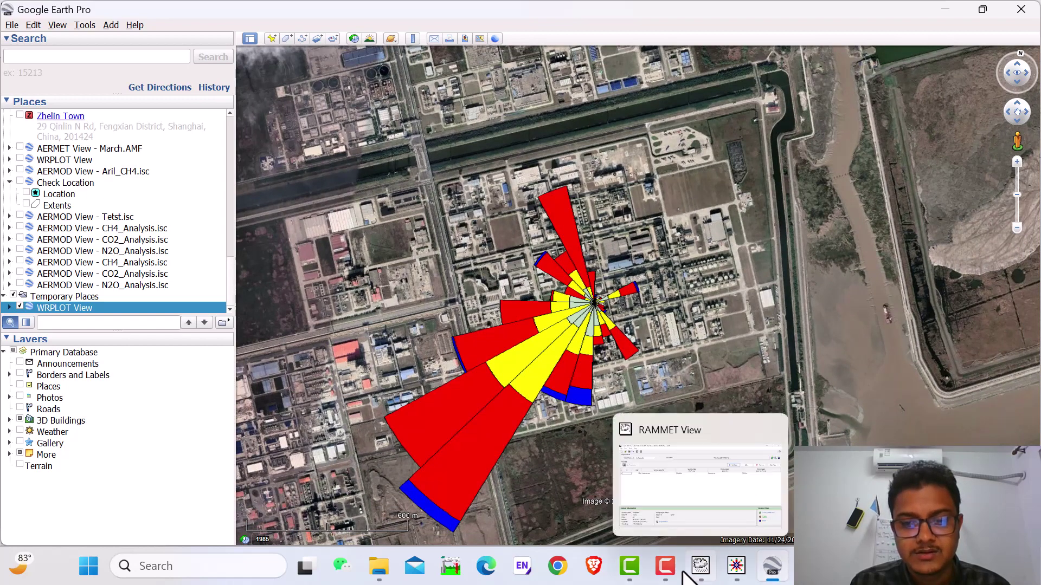
{"action": "left_click", "coordinate": [700, 567]}
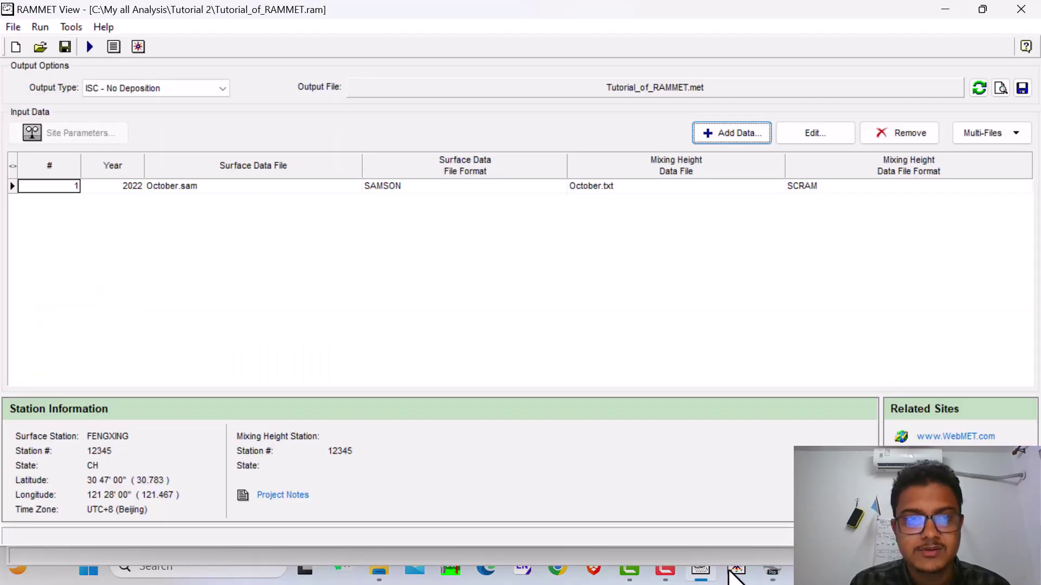